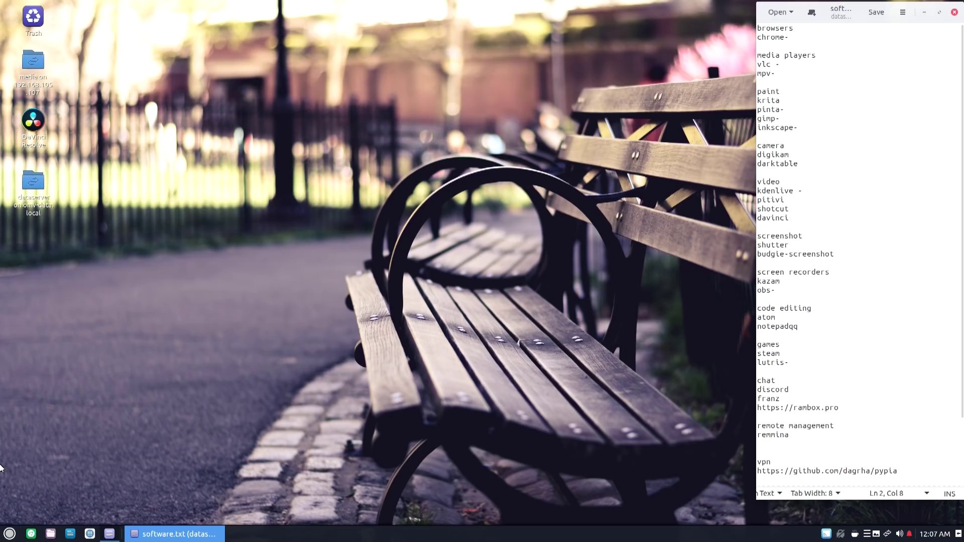
click(9, 533)
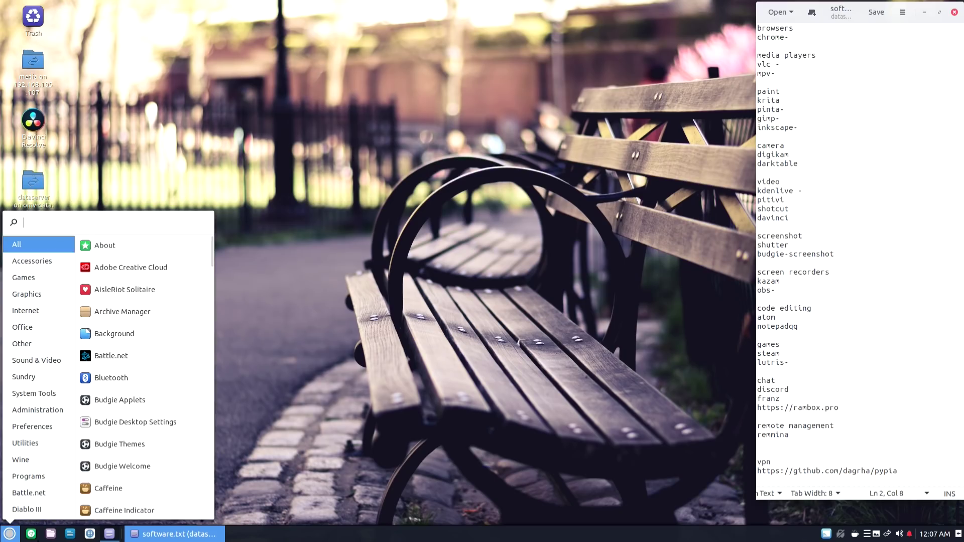
click(32, 533)
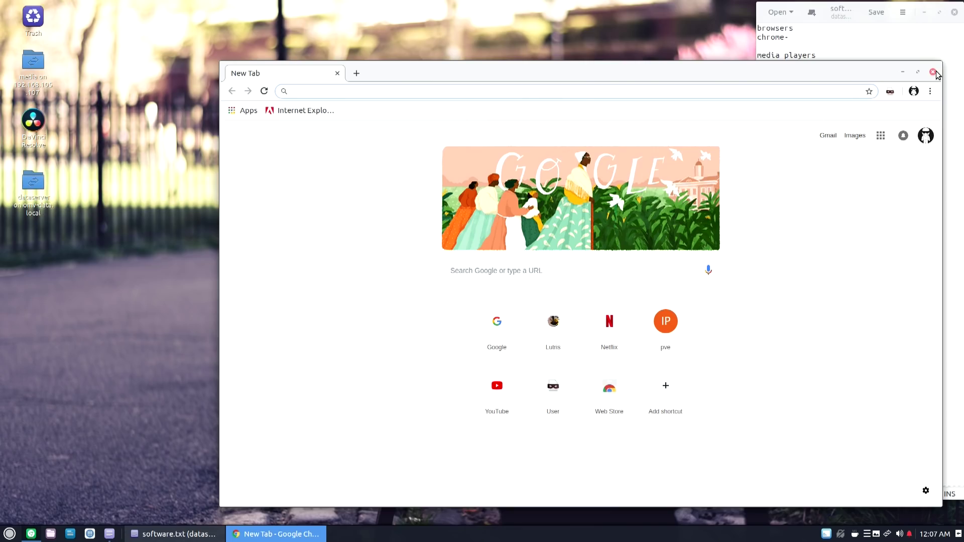
click(933, 72)
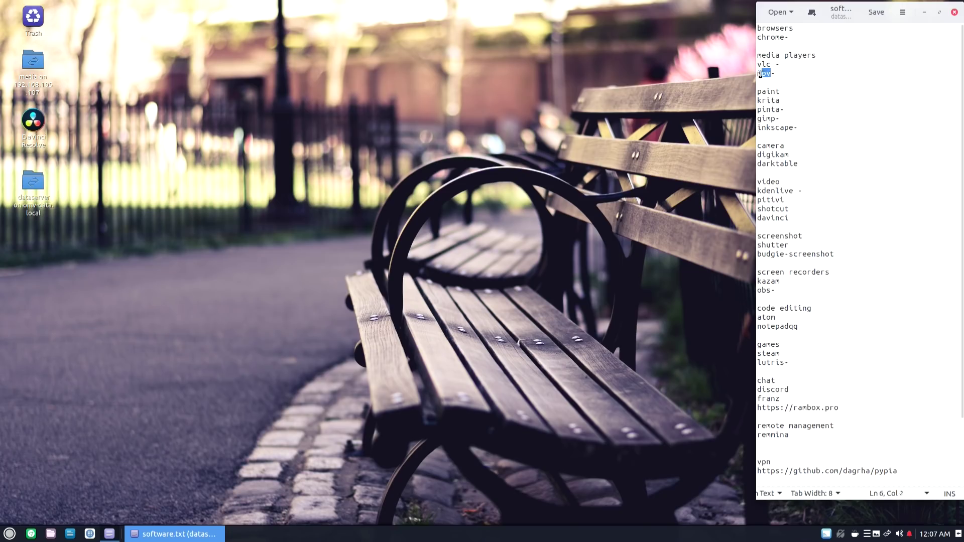
drag(760, 74, 757, 73)
click(9, 534)
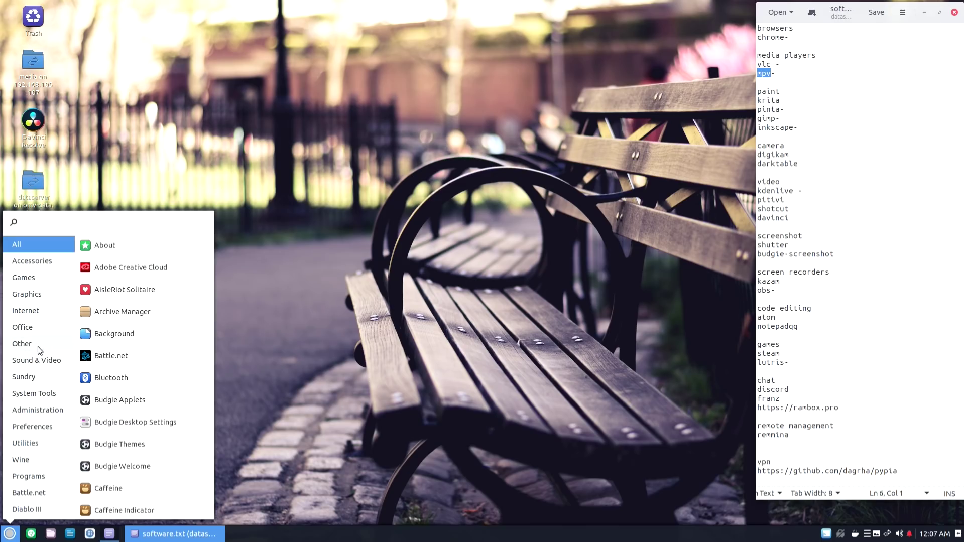
mouse_move(40, 360)
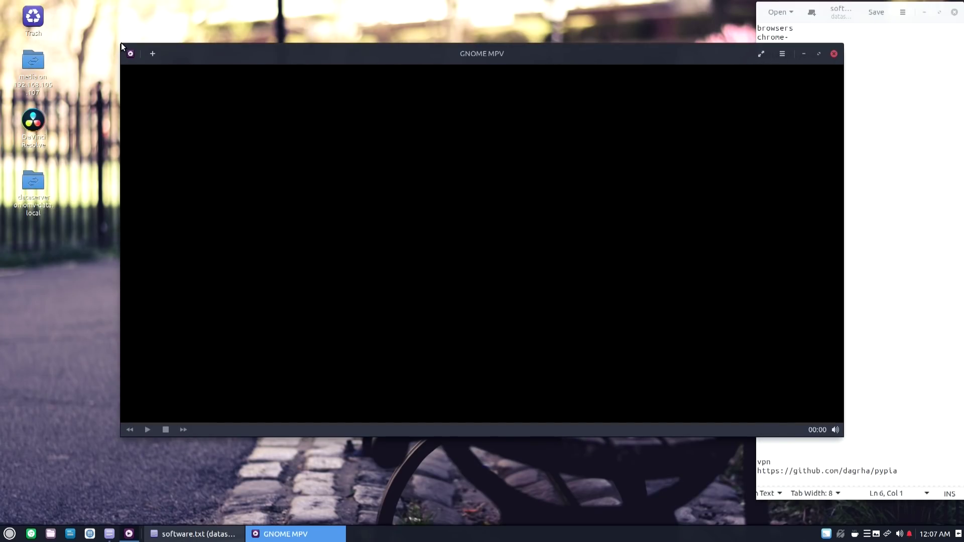
drag(423, 66, 329, 84)
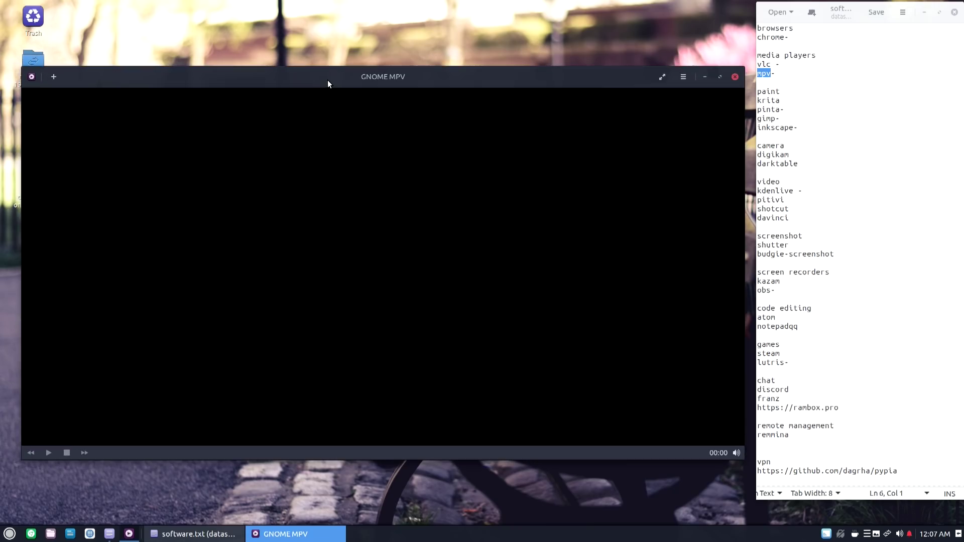
click(735, 77)
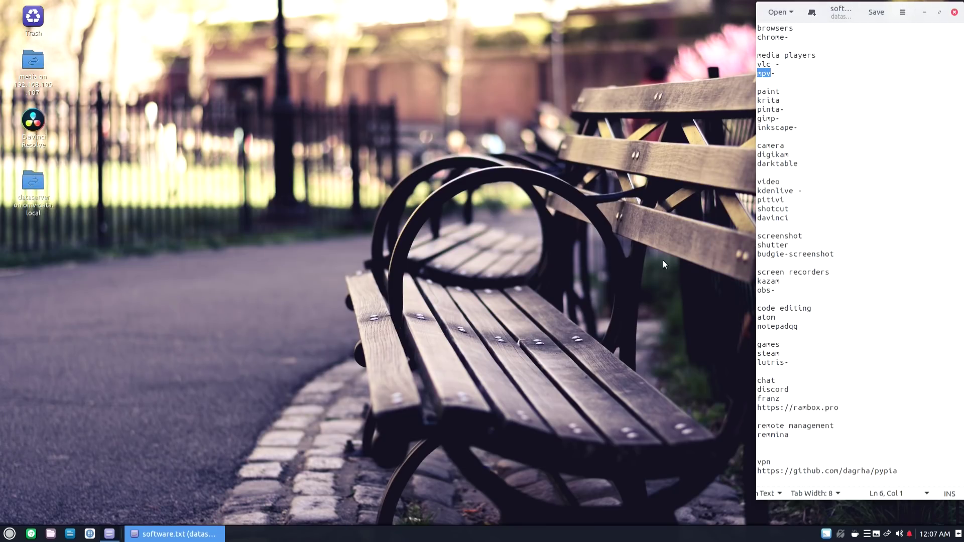
Launch Pinta Image Editor from the Graphics menu and move its window left
click(788, 101)
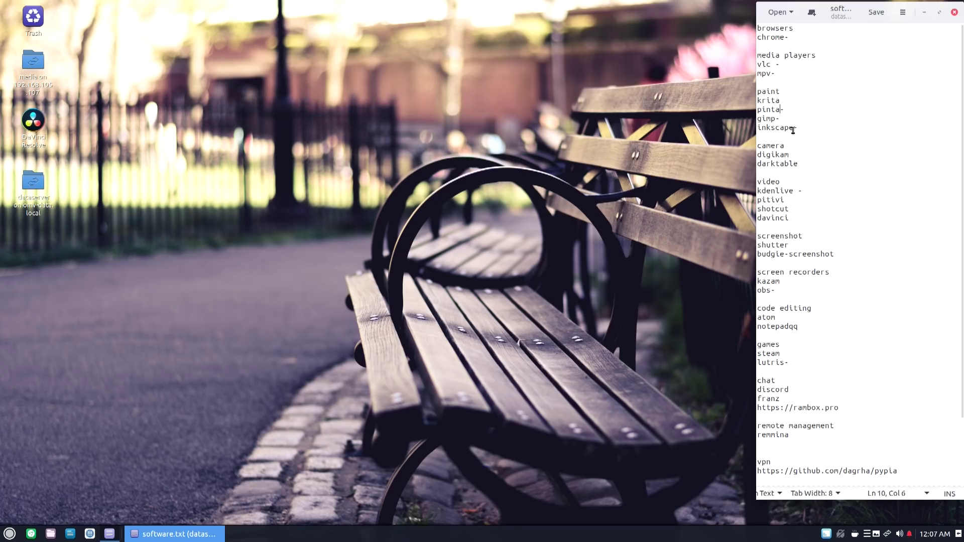
click(4, 535)
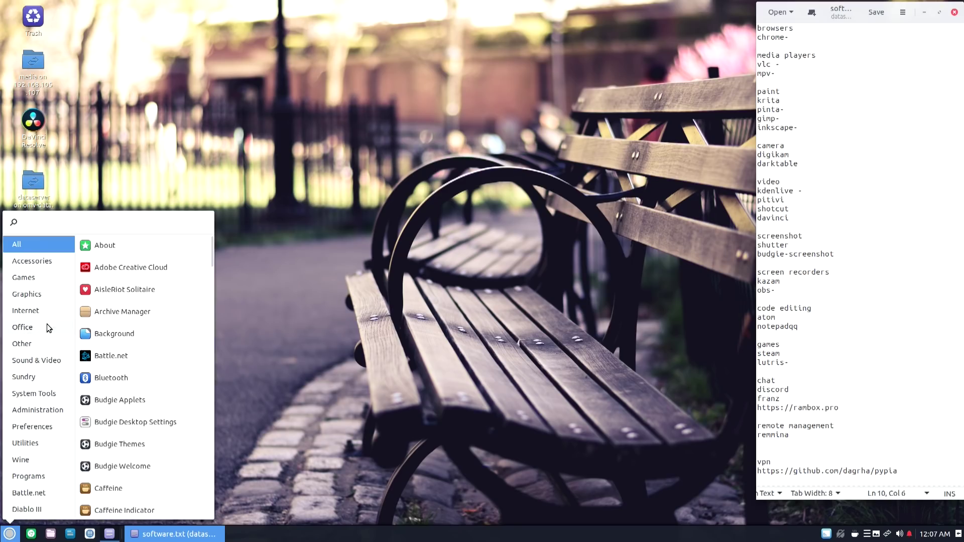
mouse_move(47, 293)
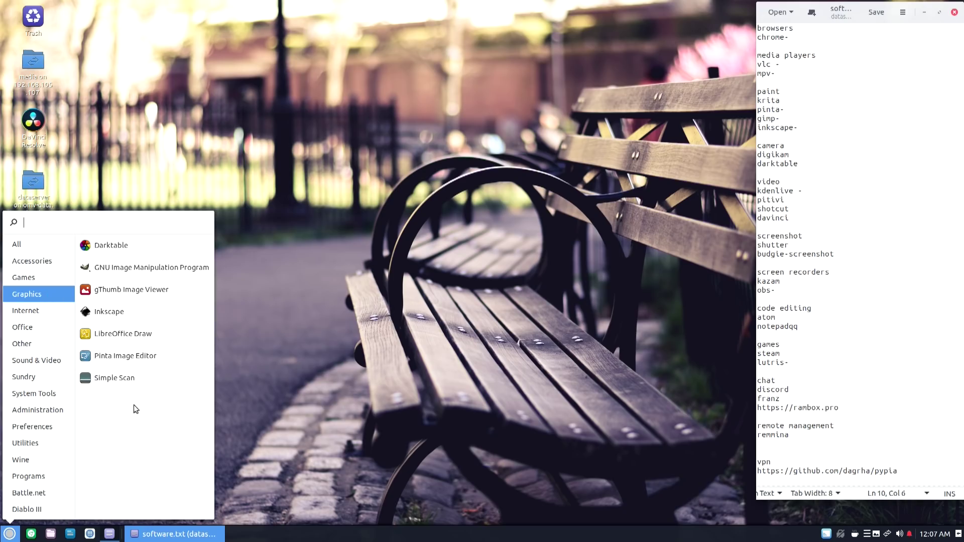
click(132, 359)
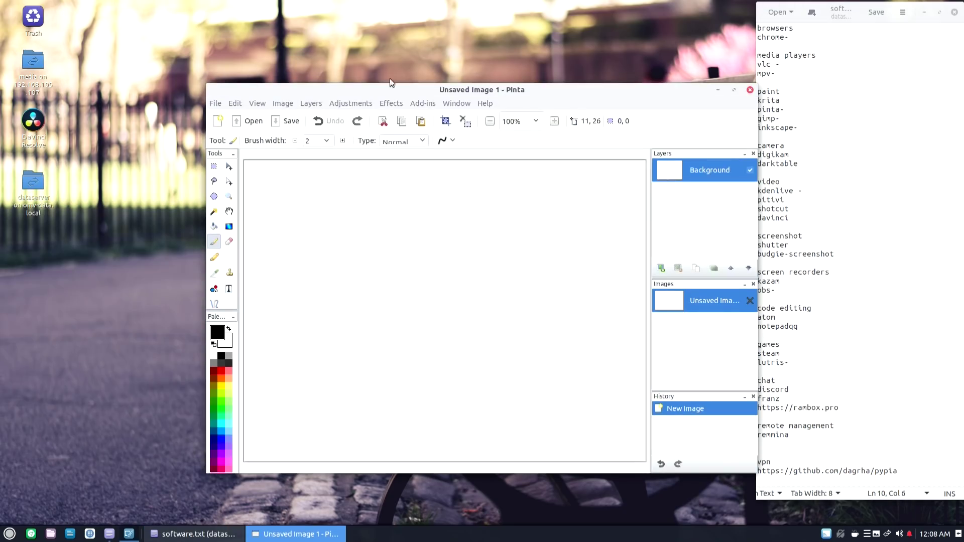
drag(458, 91, 310, 82)
Scribble three freehand black Paintbrush strokes across the blank canvas, including a loop and an S-shape
mouse_move(196, 238)
mouse_down()
mouse_move(193, 317)
mouse_move(323, 323)
mouse_move(263, 332)
mouse_up()
mouse_move(167, 219)
mouse_down()
mouse_move(141, 231)
mouse_move(221, 283)
mouse_move(266, 267)
mouse_up()
drag(291, 234, 281, 303)
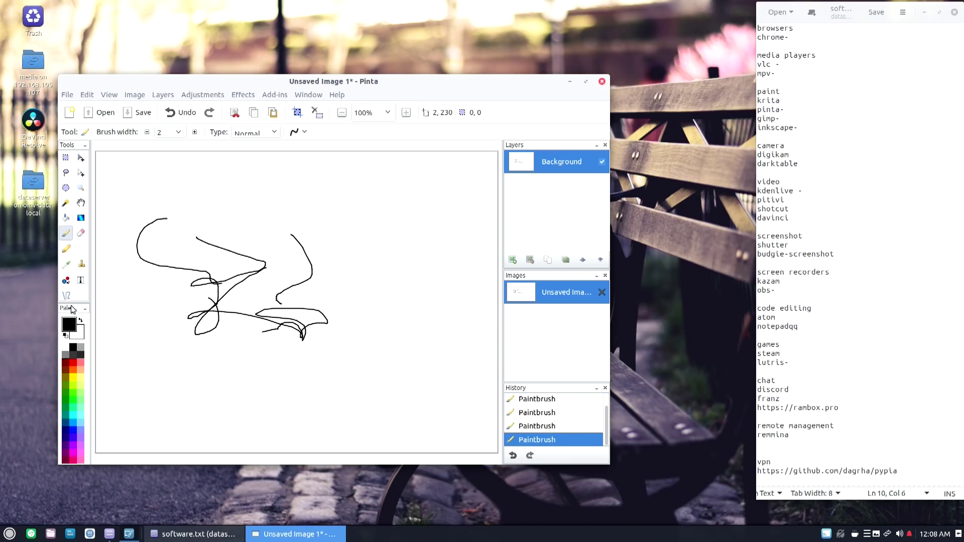
Launch GIMP 2.10 from the Graphics category and unmaximize its window lower on screen
click(9, 534)
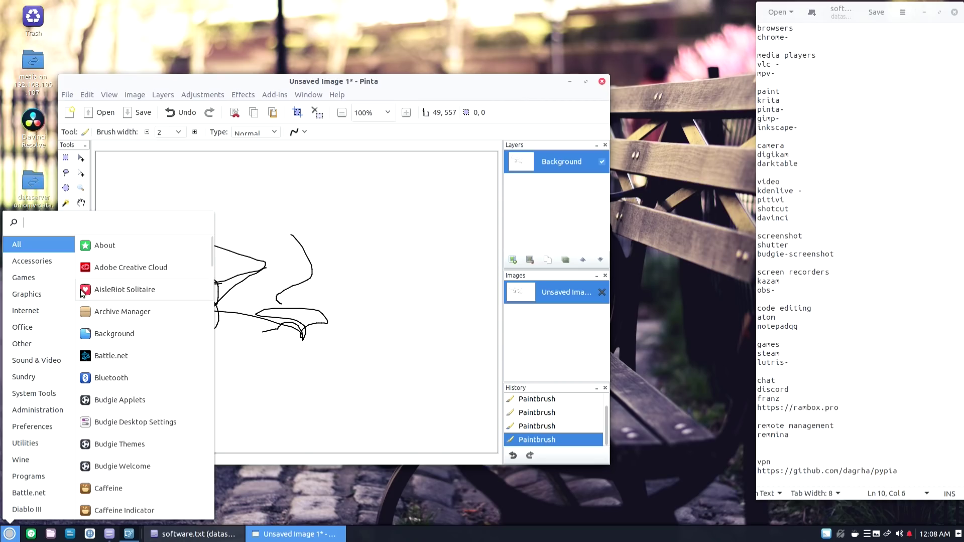
click(44, 295)
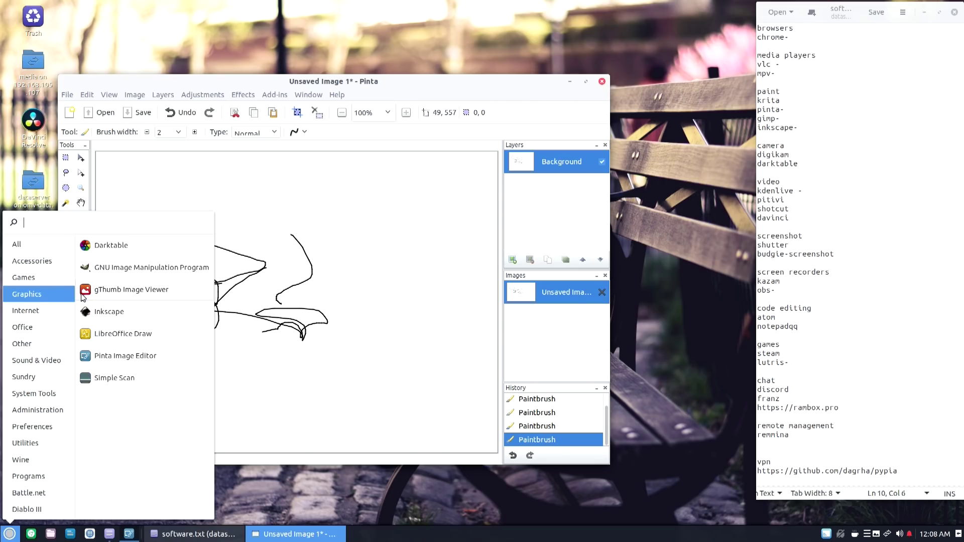
click(125, 268)
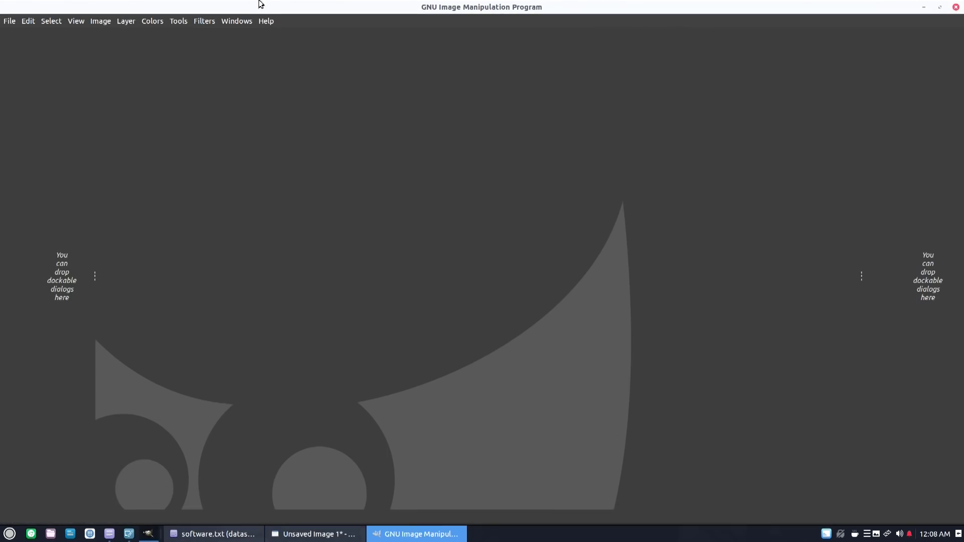
drag(266, 4, 283, 65)
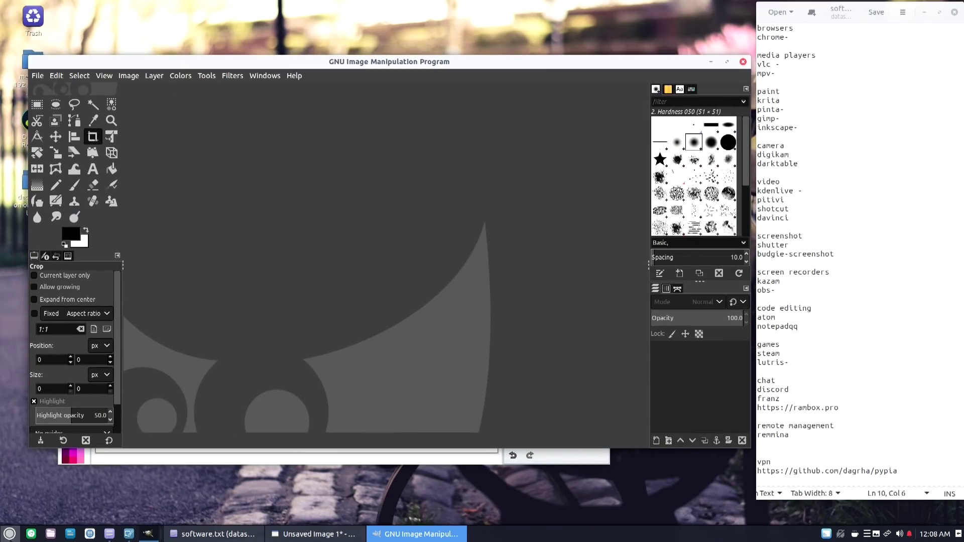
click(10, 533)
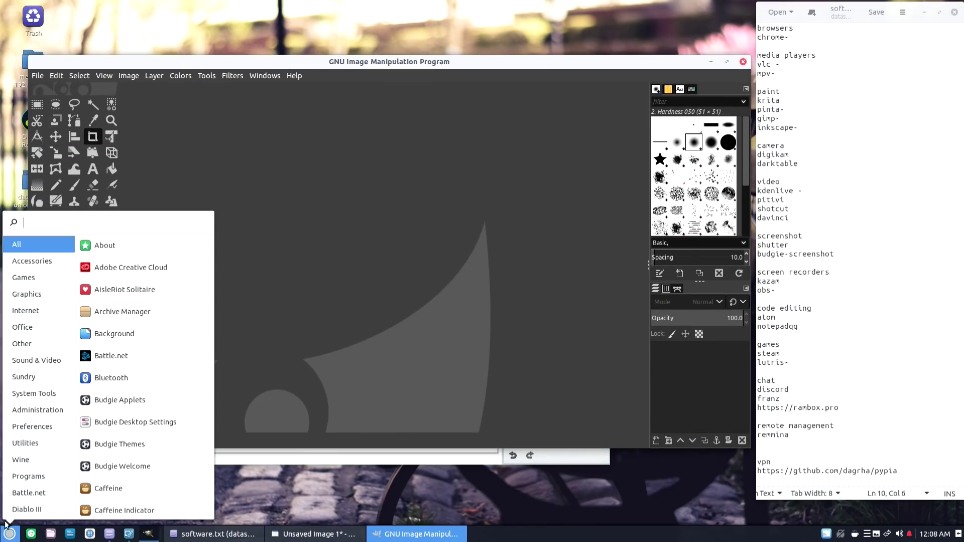
Launch Inkscape from Graphics, restore it from fullscreen and enlarge the window to show the page
click(30, 295)
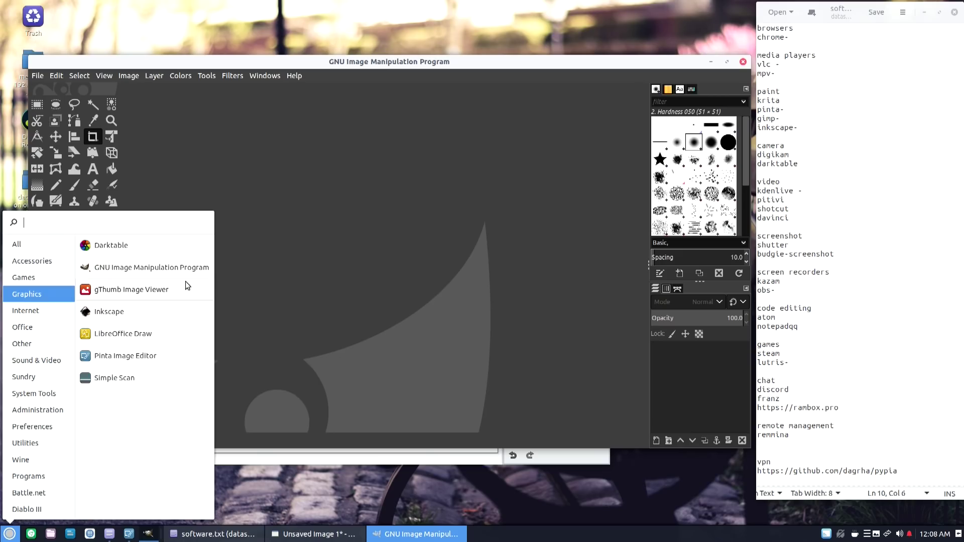
click(142, 312)
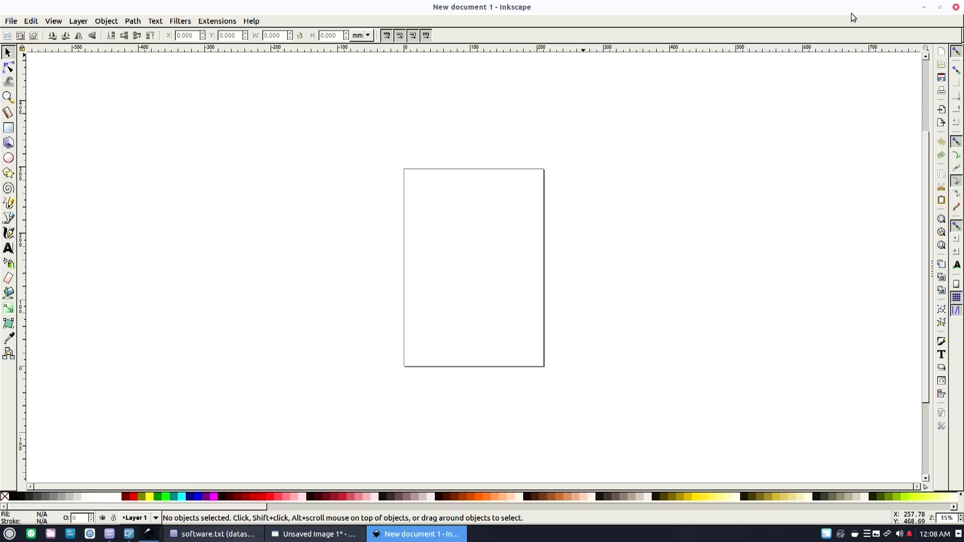
click(939, 8)
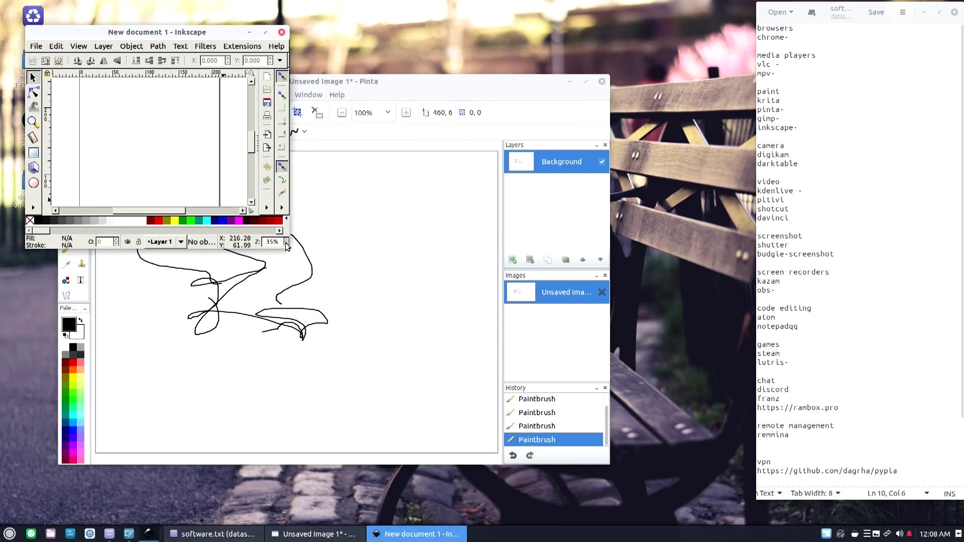
drag(286, 244, 441, 374)
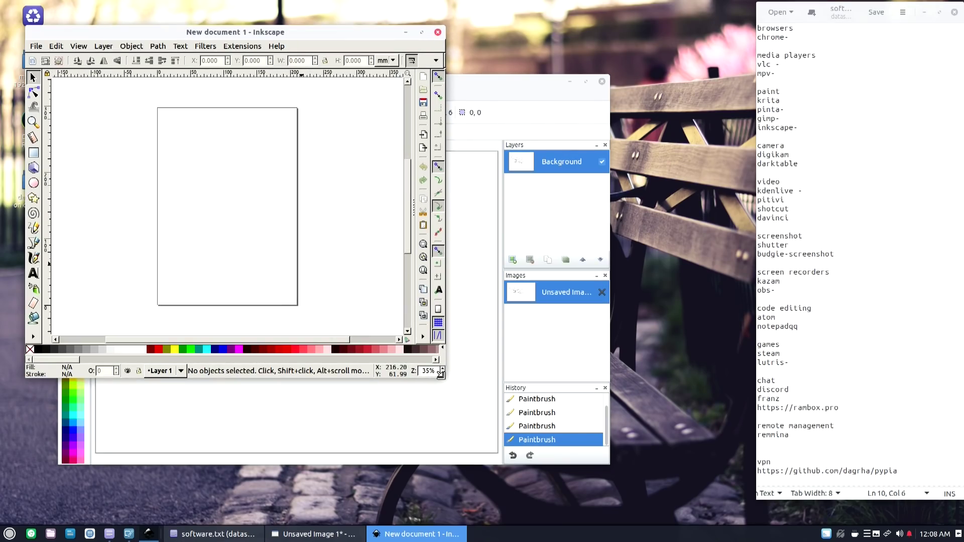
key(super)
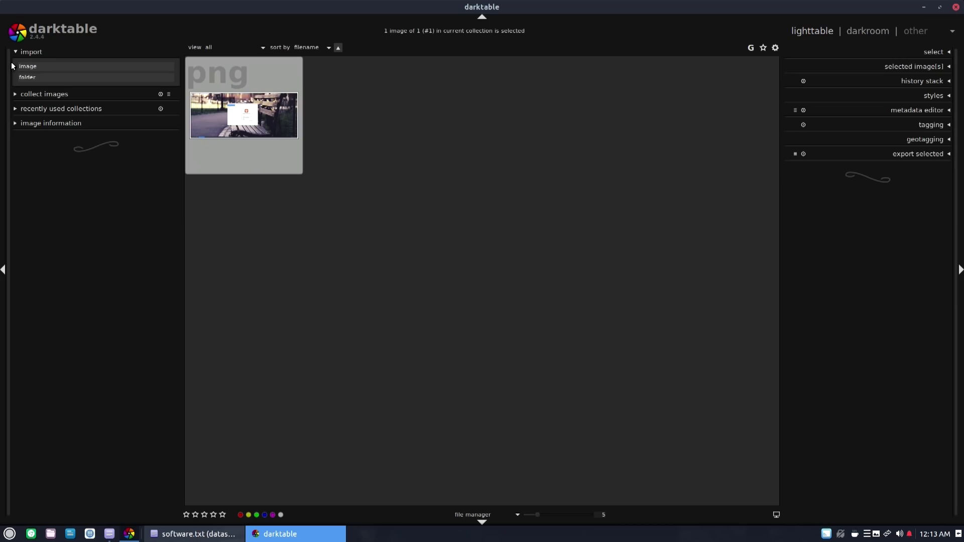
click(957, 8)
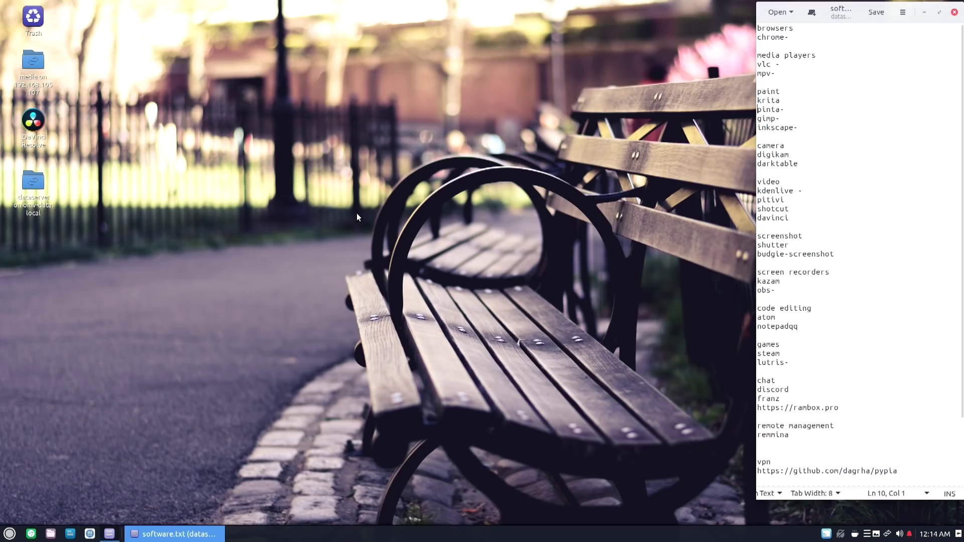
Launch Kdenlive, then enlarge its window to show all tracks and shift it left
click(9, 533)
click(121, 292)
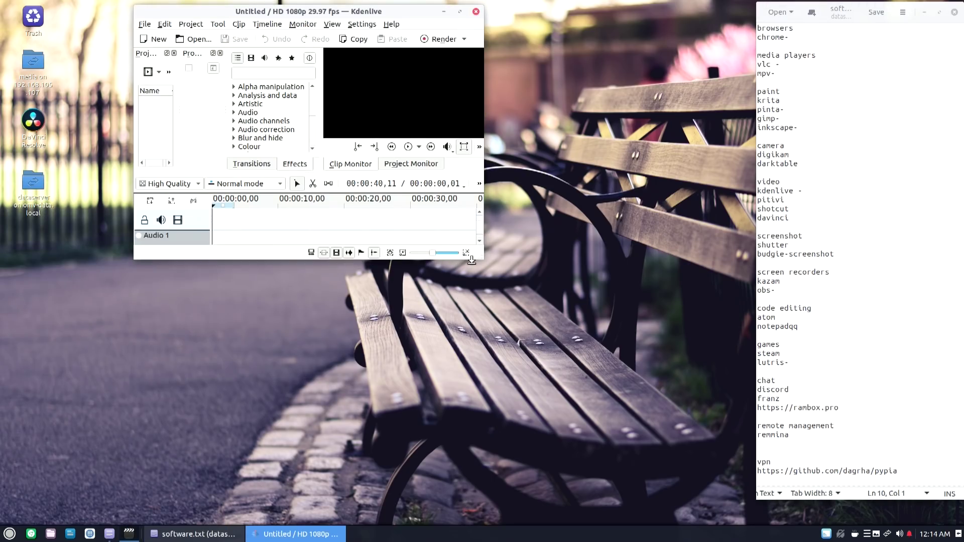
drag(471, 260, 797, 499)
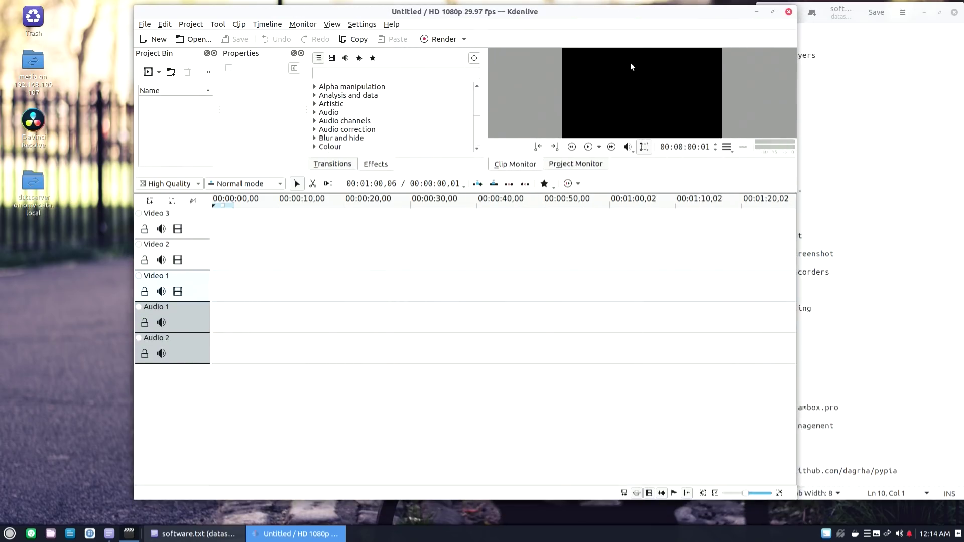
drag(648, 14, 565, 29)
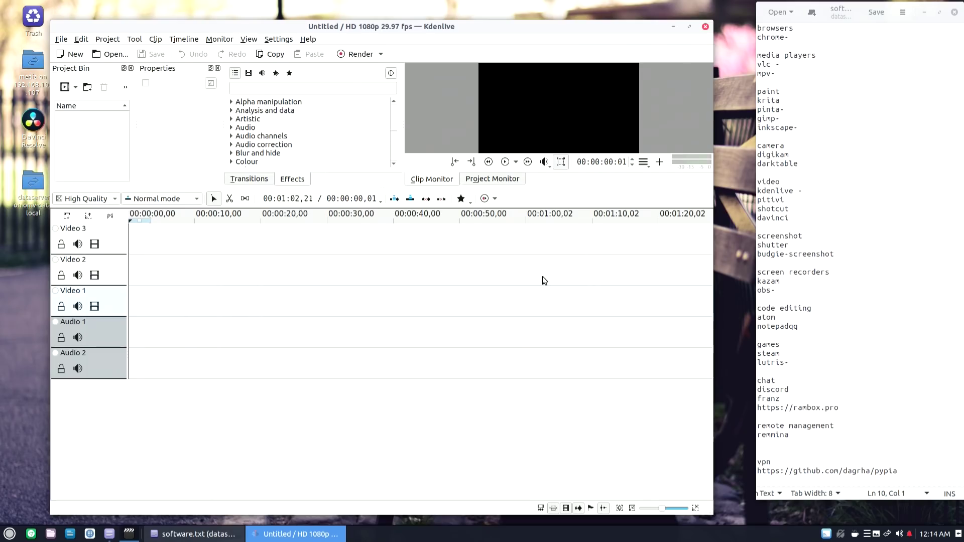
Close Kdenlive and launch Pitivi from the Sound & Video menu
click(707, 27)
key(super)
mouse_move(48, 359)
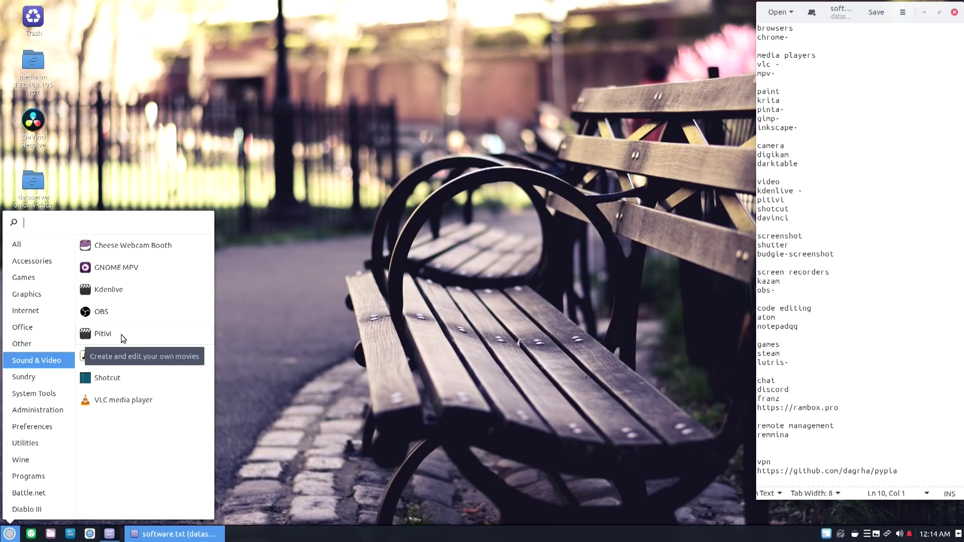
click(122, 335)
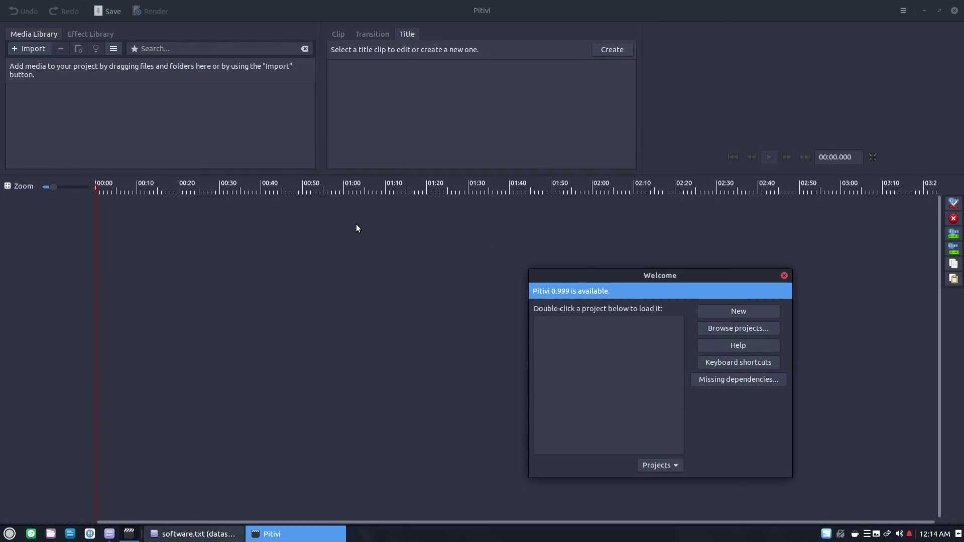
Start a new Pitivi project, restore its window to a smaller size, and launch DaVinci Resolve
click(734, 313)
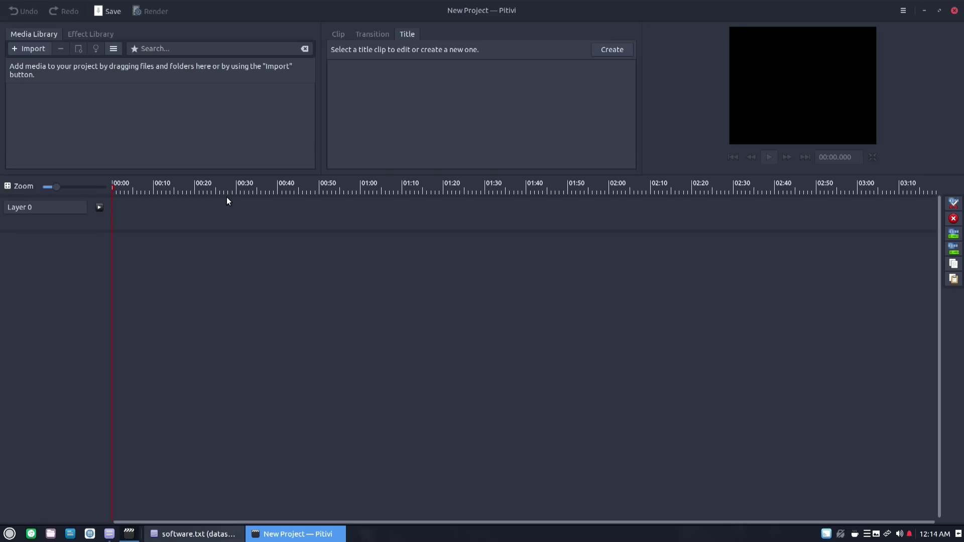
double_click(455, 4)
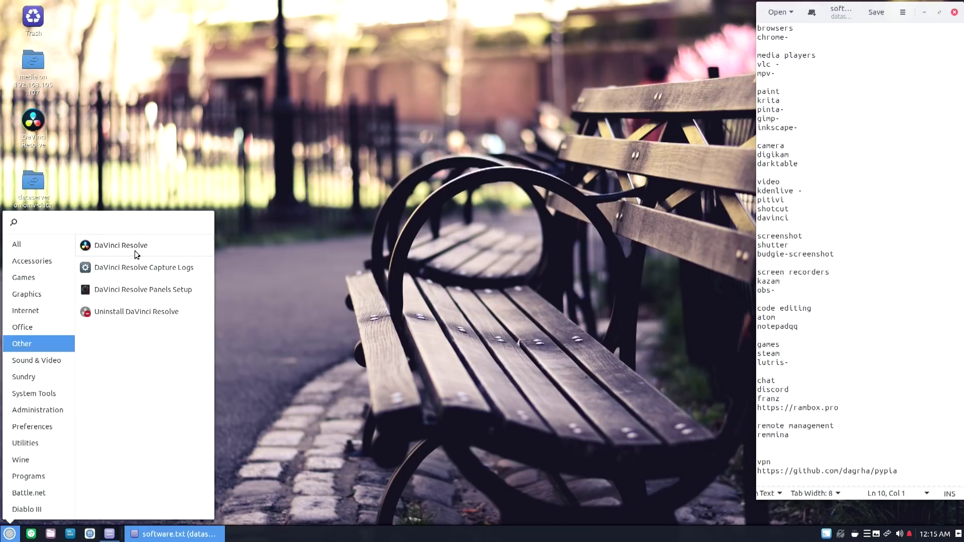
click(125, 247)
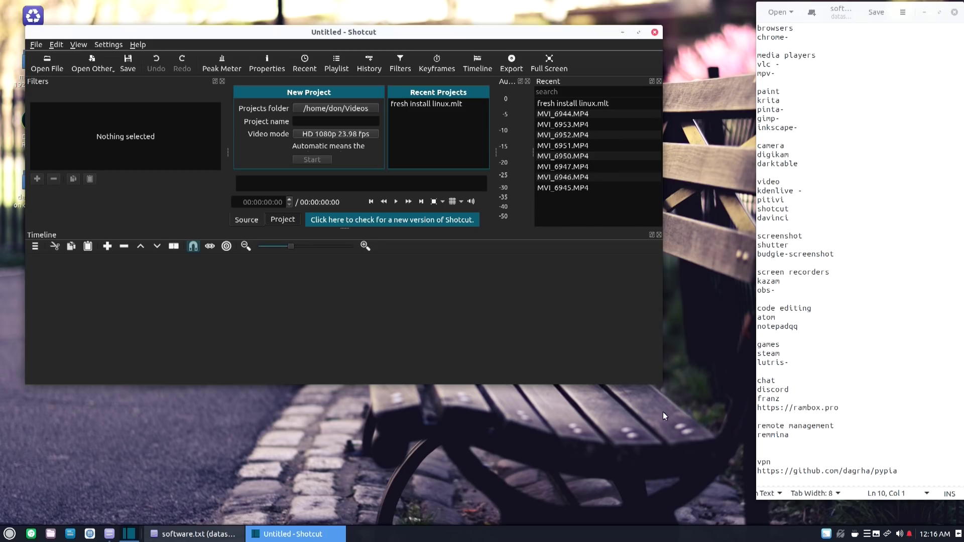
Enlarge the Shotcut window to view the untitled project, then quit Shotcut with Ctrl+Q
drag(662, 384, 741, 496)
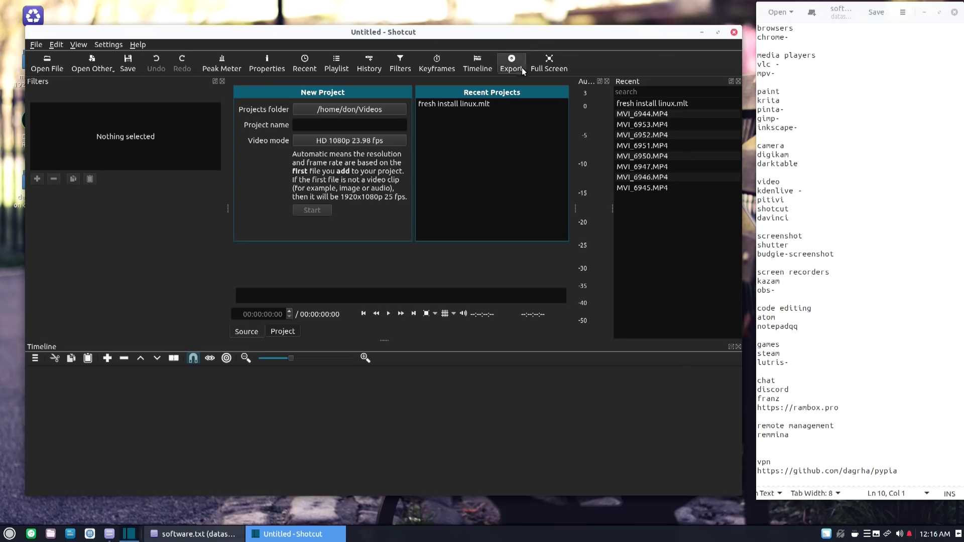
key(ctrl+q)
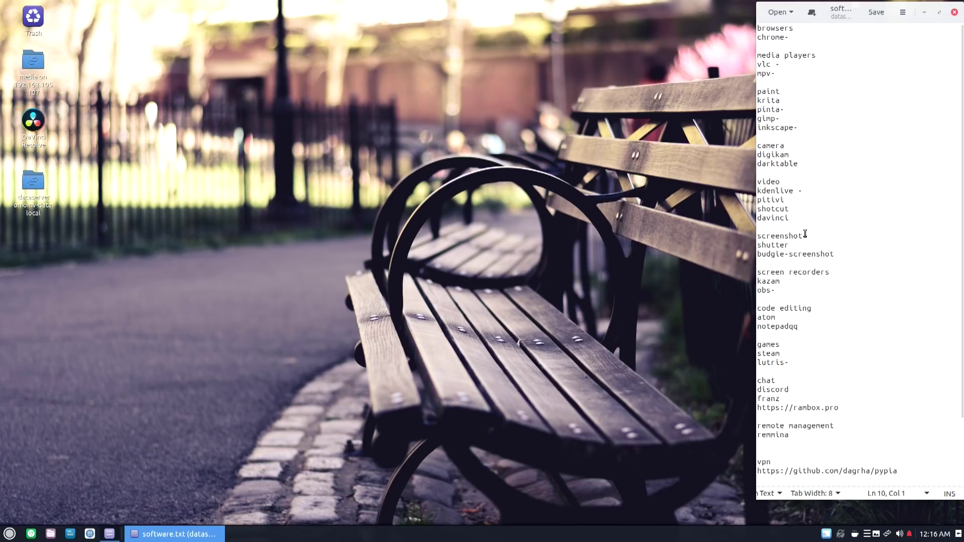
drag(803, 236, 757, 245)
click(788, 245)
drag(789, 245, 757, 245)
click(812, 254)
click(877, 534)
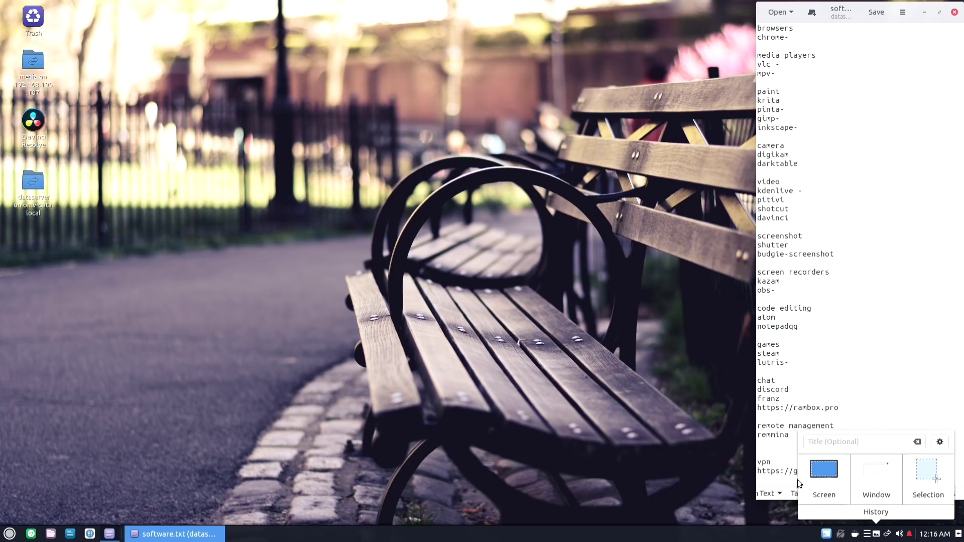
click(833, 258)
click(838, 254)
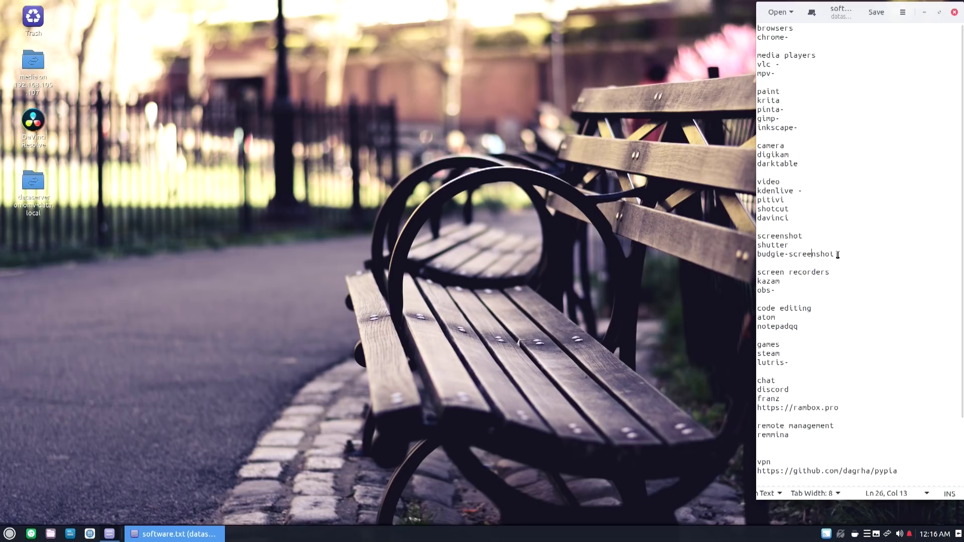
Select the budgie-screenshot, screen recorders, kazam and obs- lines in software.txt in turn
key(shift+Home)
click(829, 273)
key(shift+Home)
click(799, 281)
key(shift+Home)
click(779, 288)
key(shift+Home)
click(779, 290)
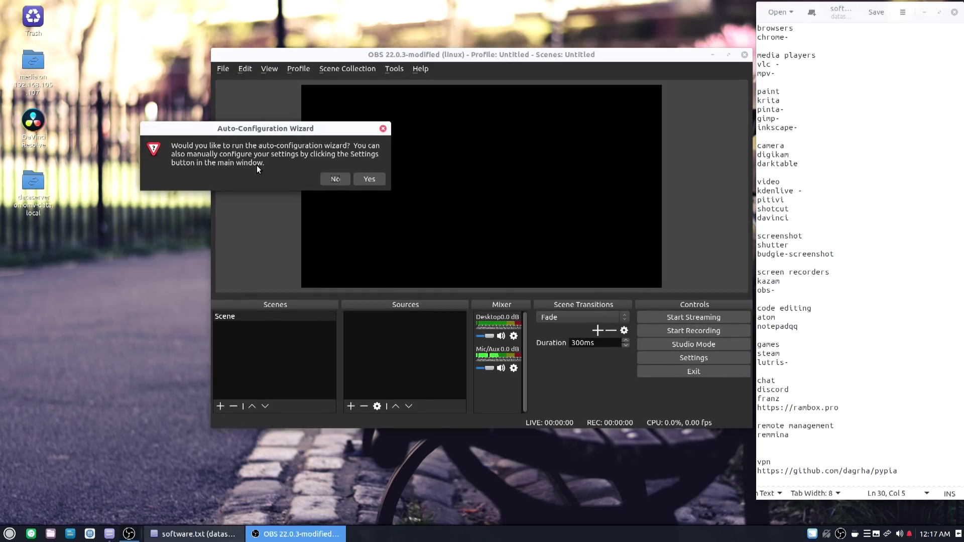
Decline the OBS auto-configuration wizard, dismiss its reminder, and move the OBS window up-left
click(337, 179)
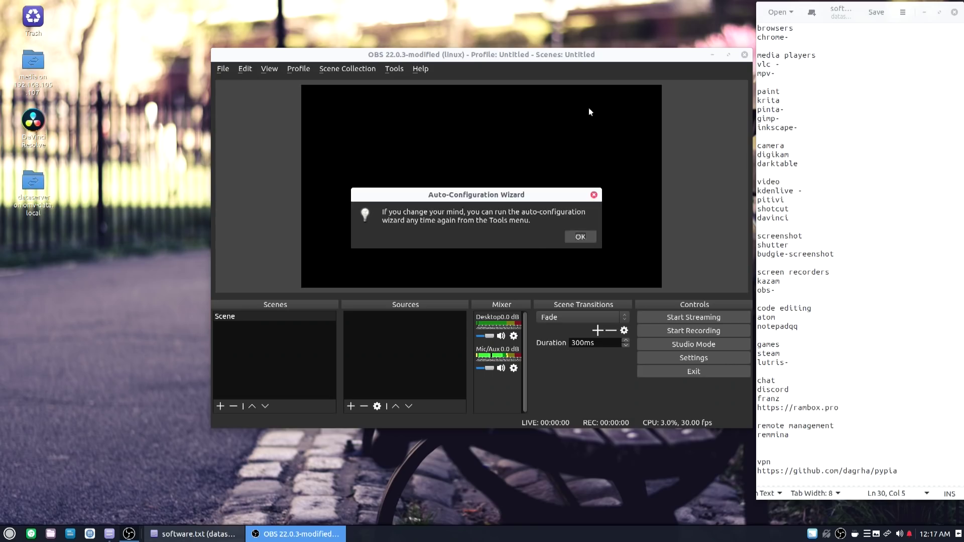
click(574, 238)
drag(586, 59, 459, 91)
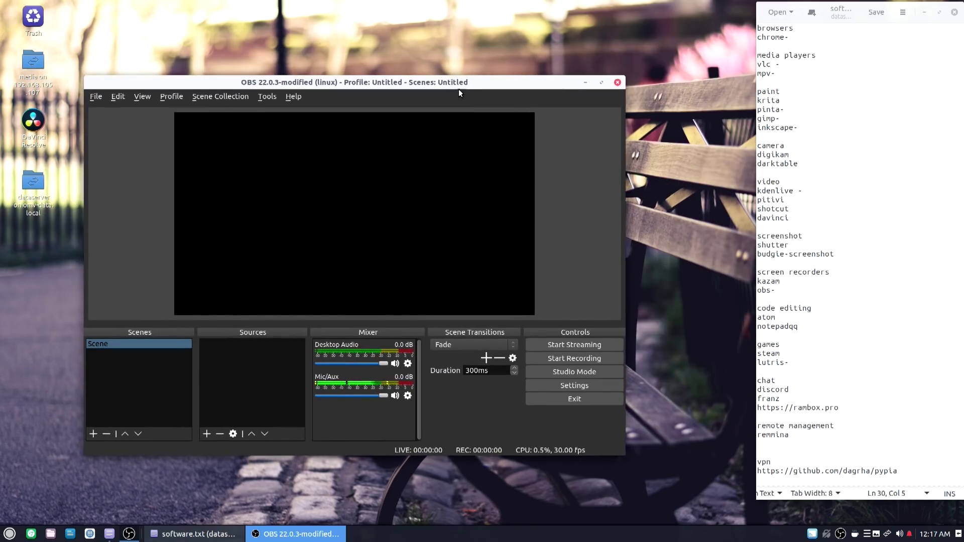
Close OBS Studio and launch Notepad++ from an app-menu search for 'nvidia'
click(617, 86)
key(super)
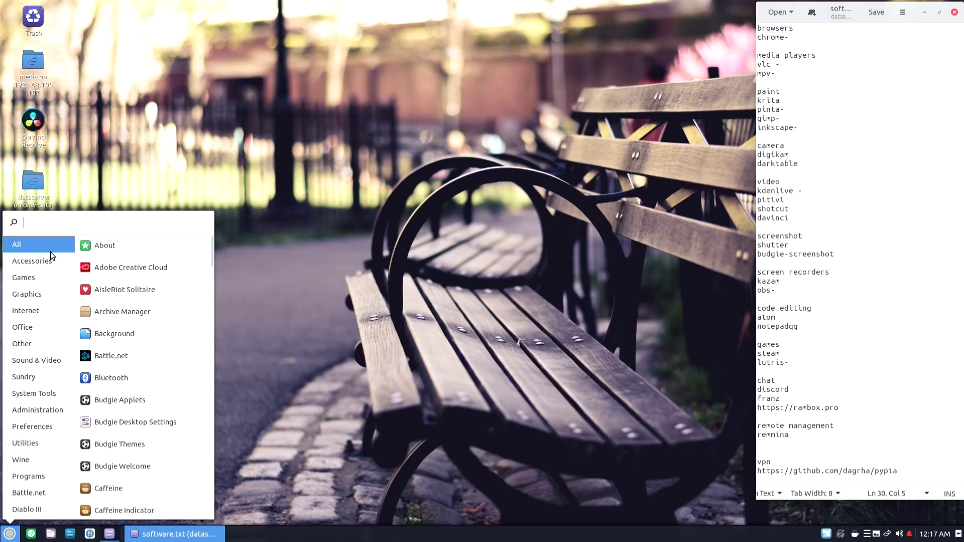
text(nvidia)
click(90, 241)
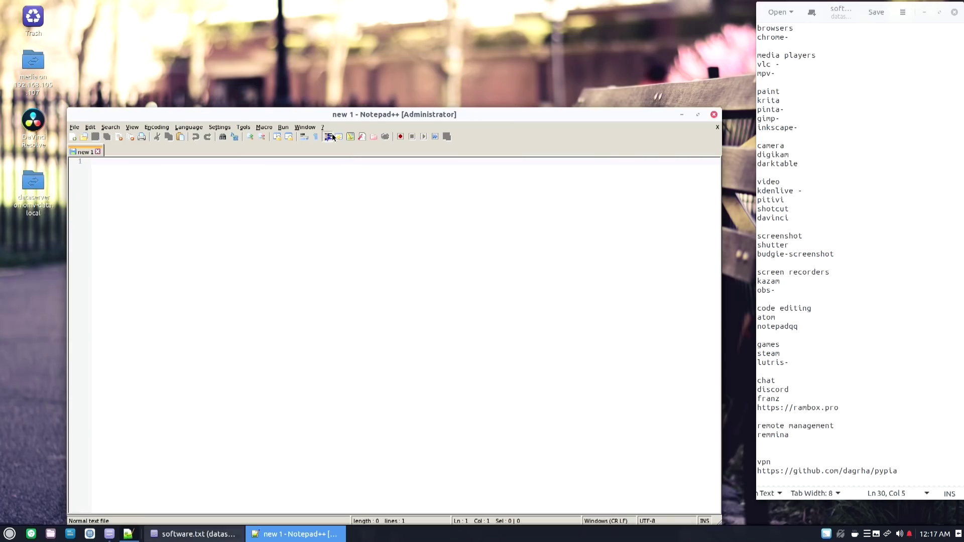
drag(353, 116, 368, 83)
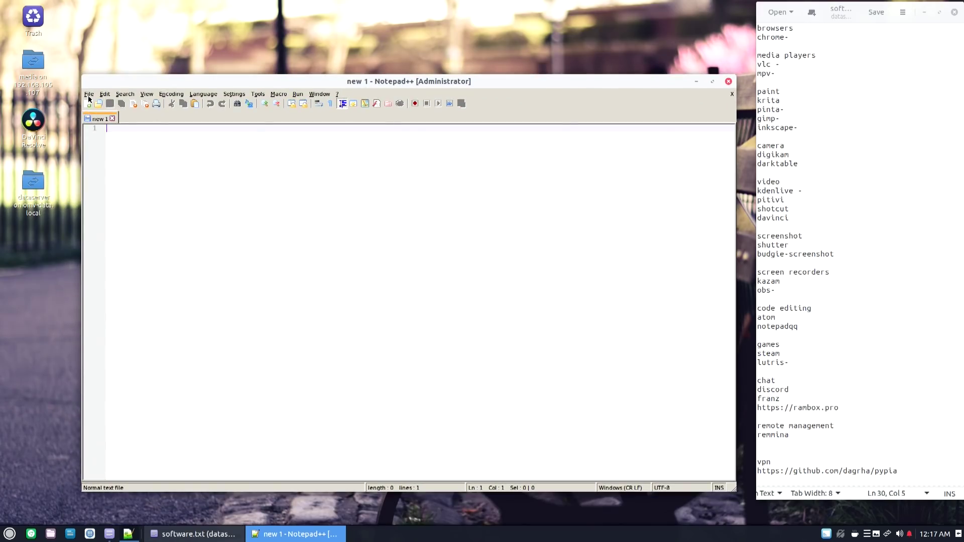
Bring up Notepad++'s File > Open dialog and cancel it
click(89, 95)
click(89, 95)
click(89, 95)
click(103, 112)
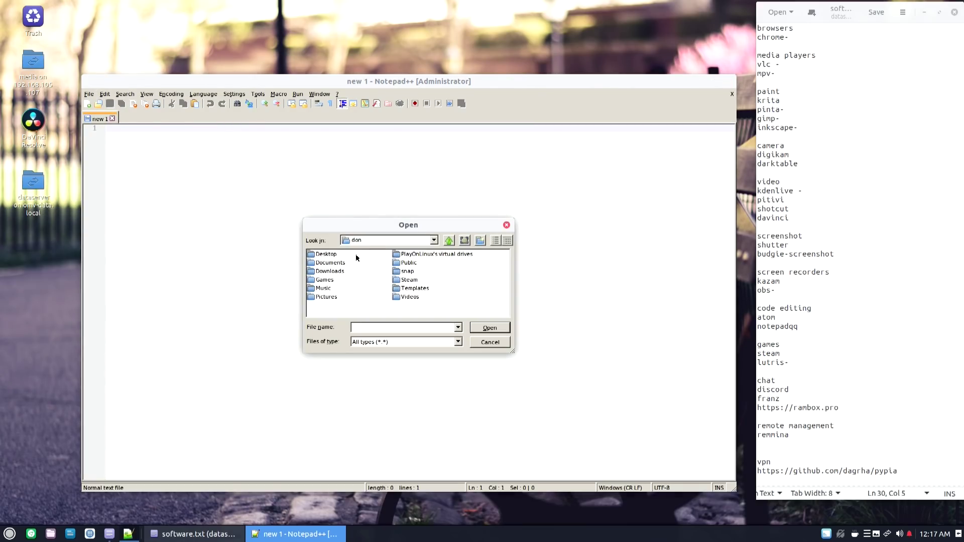
click(491, 343)
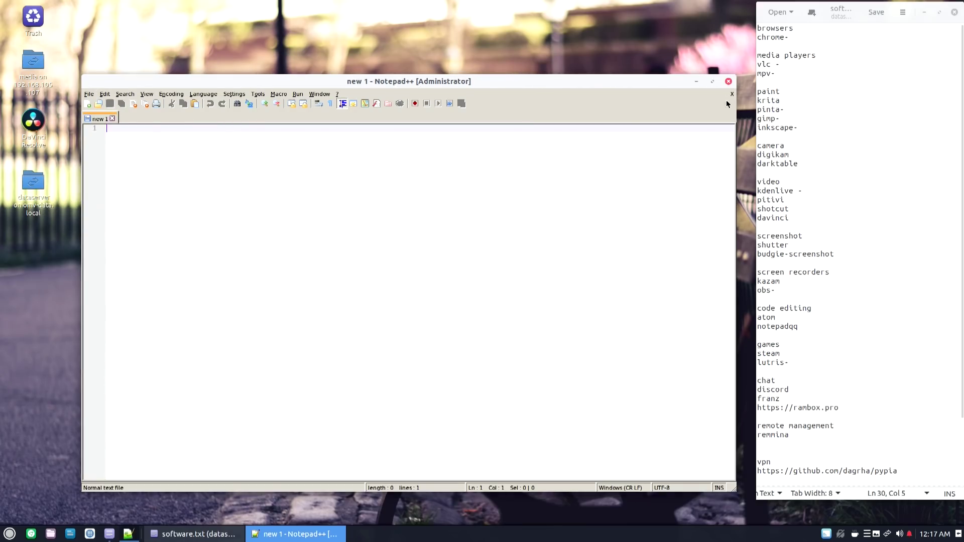
Close Notepad++, keep Proton 3.7-8 for Steam Play, and view the SteamOS + Linux library
click(729, 82)
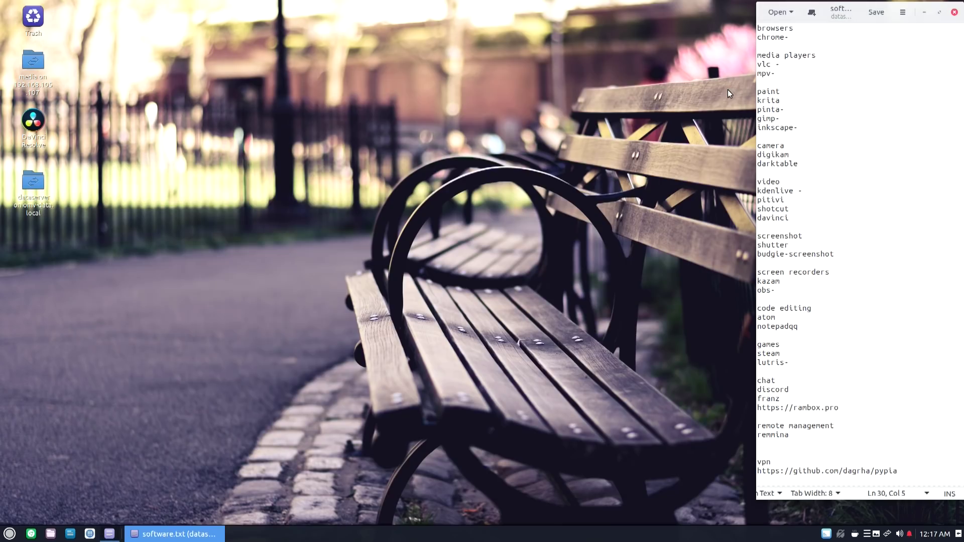
click(9, 533)
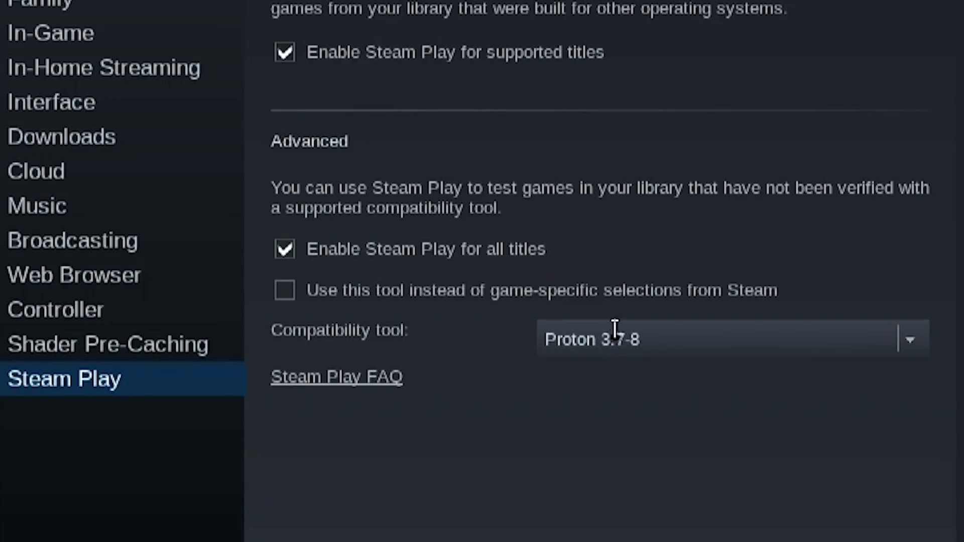
click(914, 340)
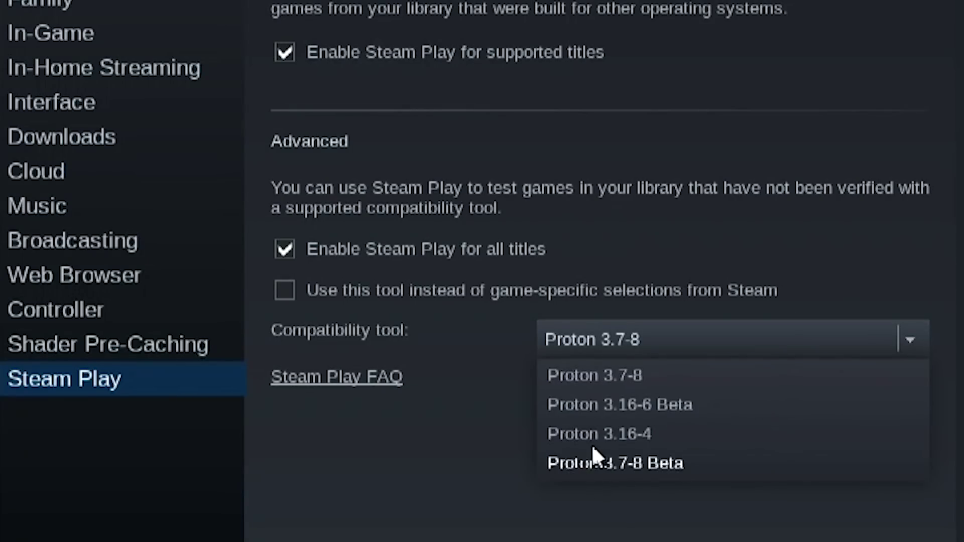
click(913, 266)
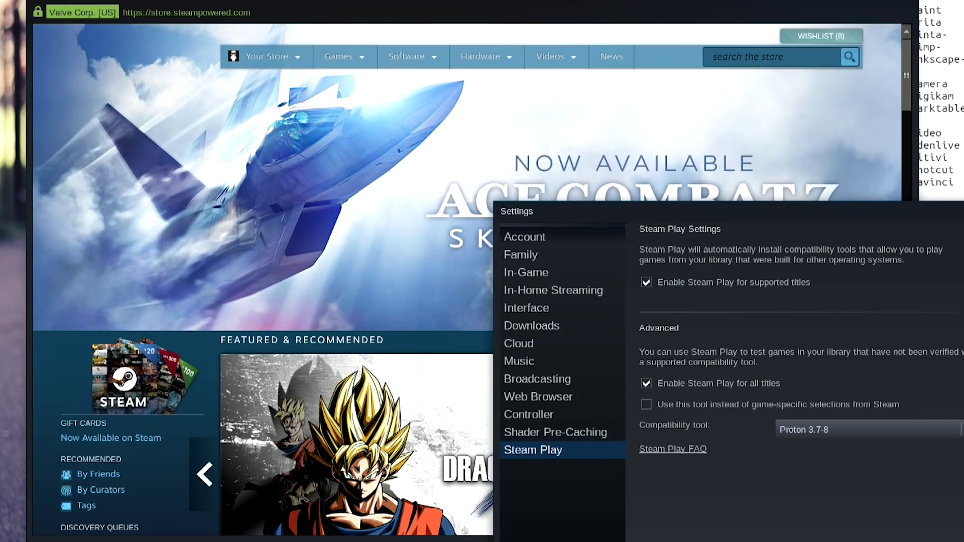
key(Escape)
click(159, 7)
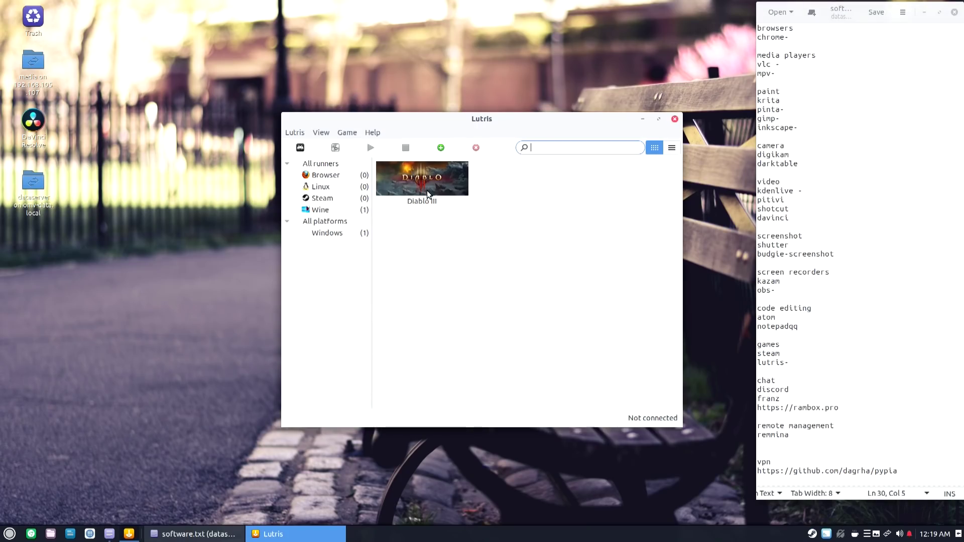
Select the Diablo III tile in Lutris and launch it via Game > Play
click(426, 192)
click(347, 133)
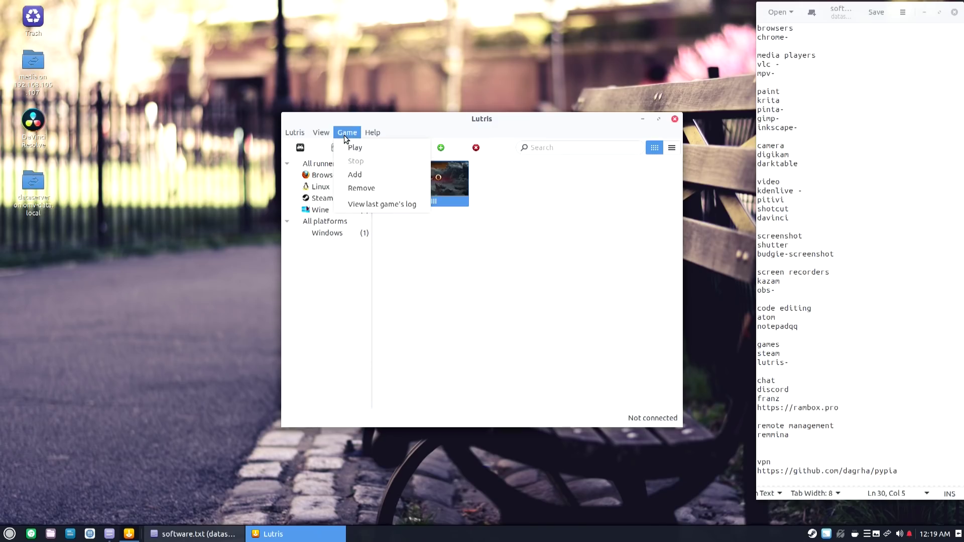
click(385, 149)
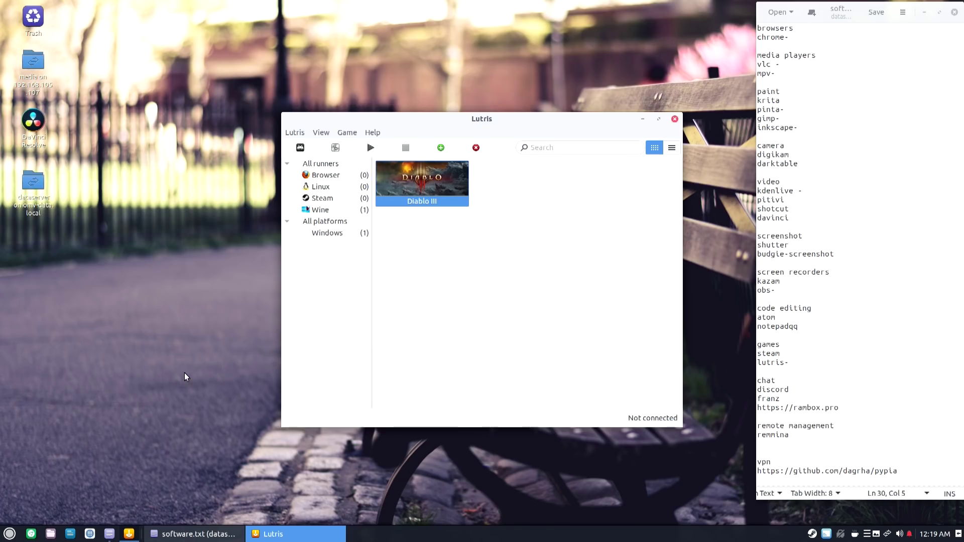
In Chrome, go to lutris.net and show the League of Legends page's install script options
click(35, 536)
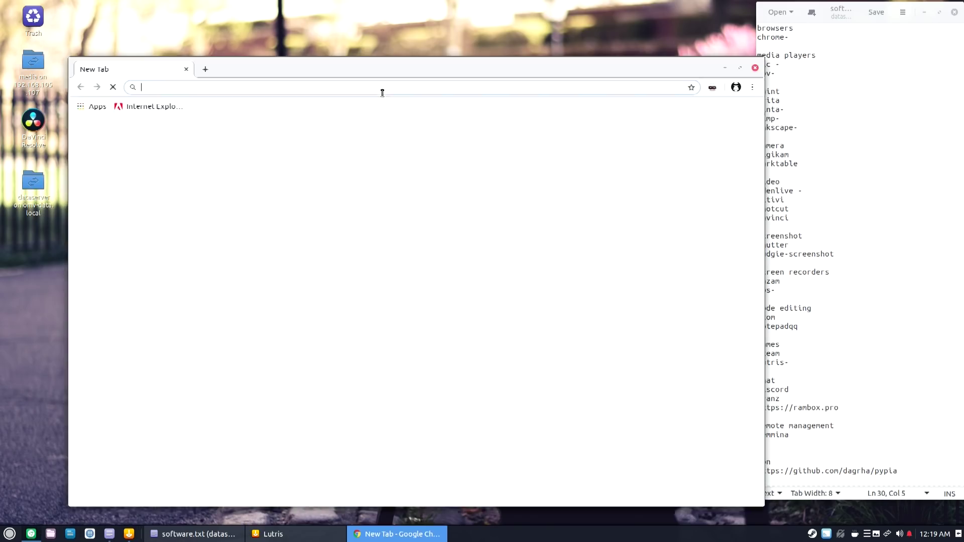
text(lutris.net)
key(Return)
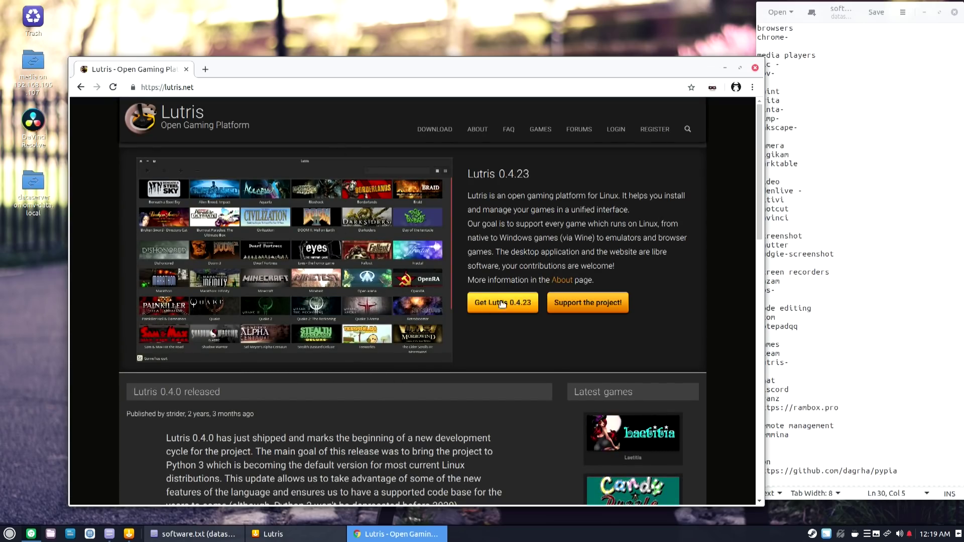
click(541, 129)
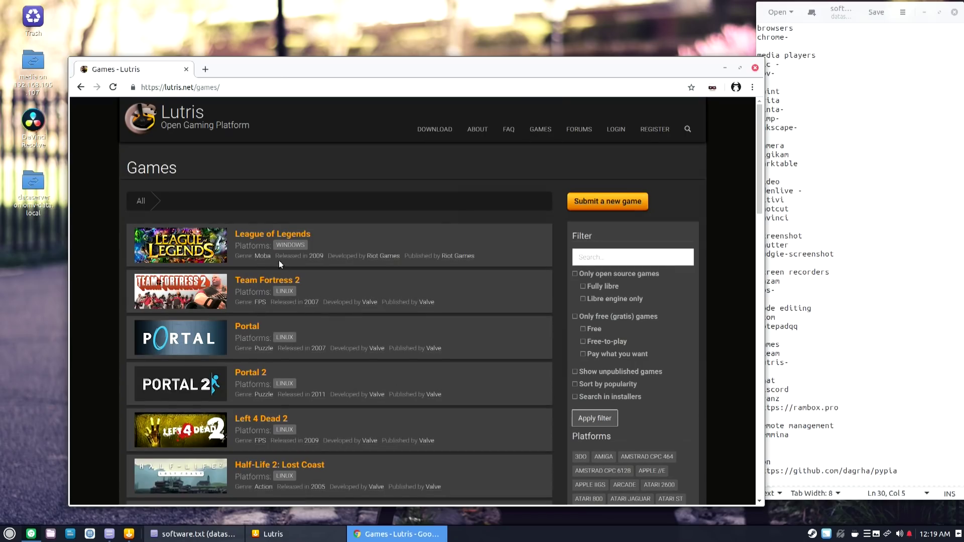
click(263, 236)
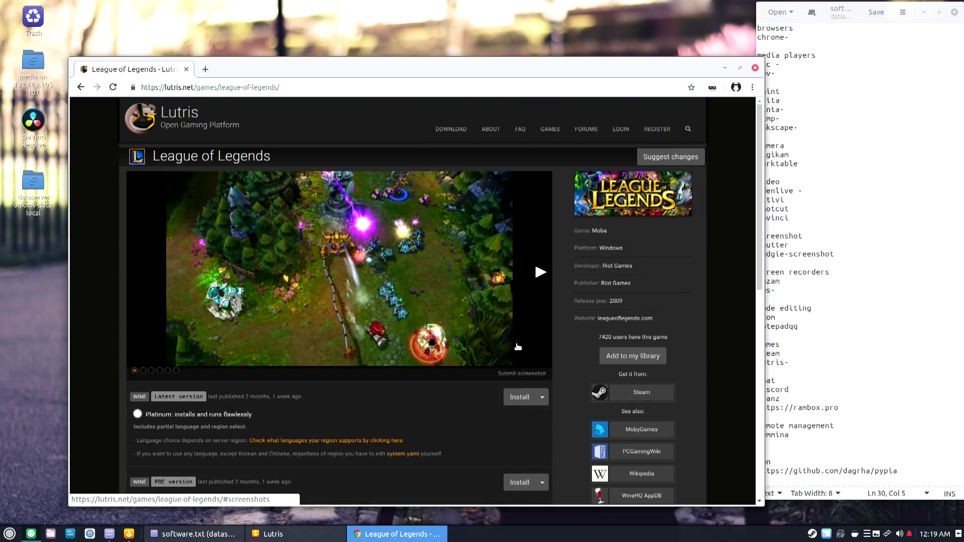
scroll(546, 286, down, 3)
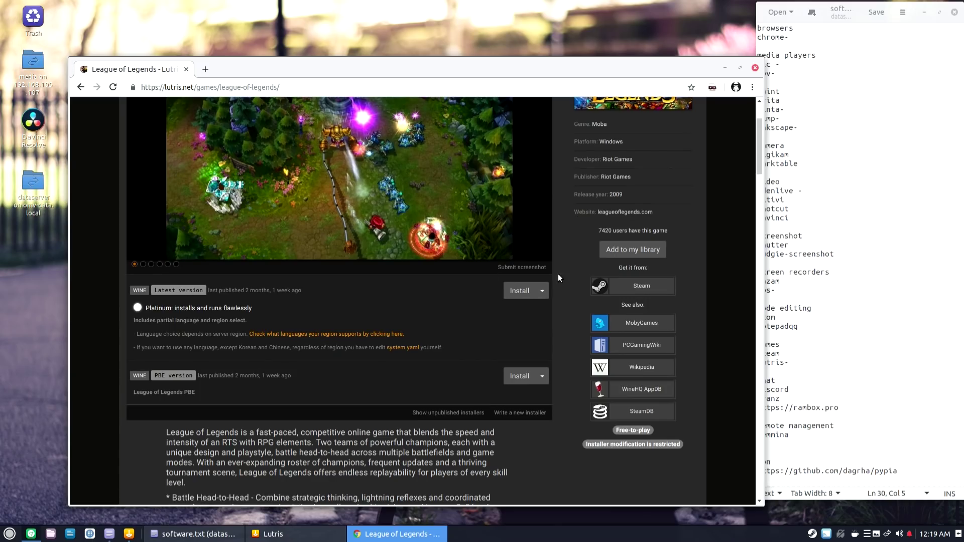
click(543, 291)
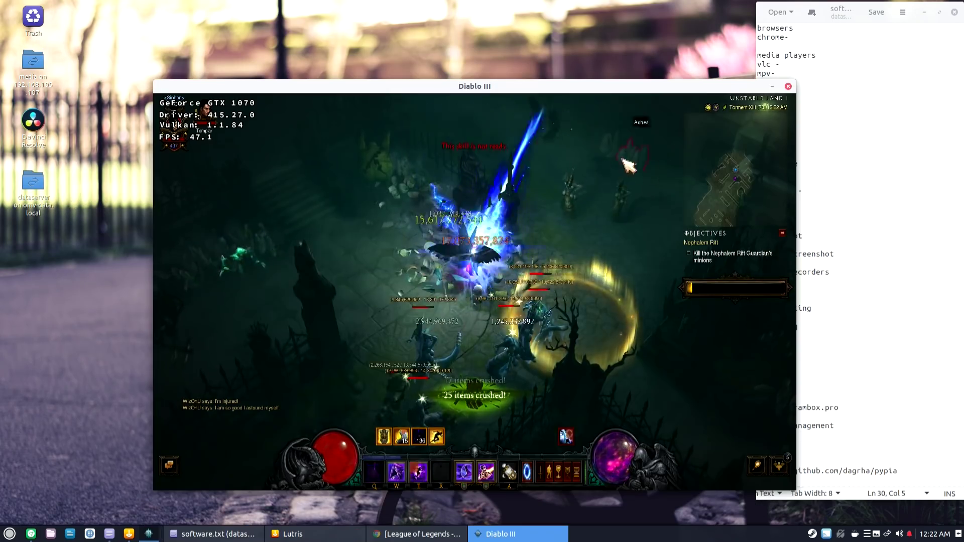
Fight the enemy pack and the Spellwinder with attacks and skills while advancing through the rift
click(484, 176)
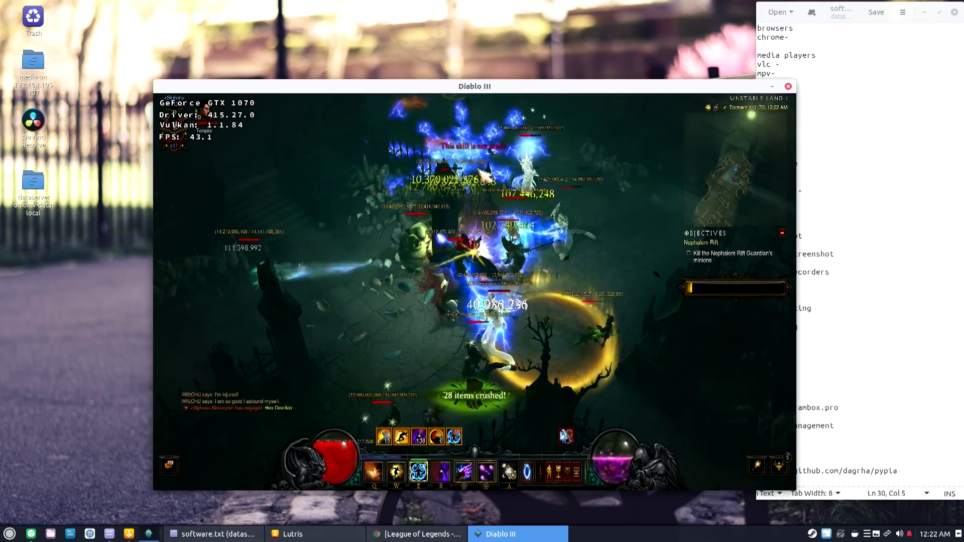
click(609, 226)
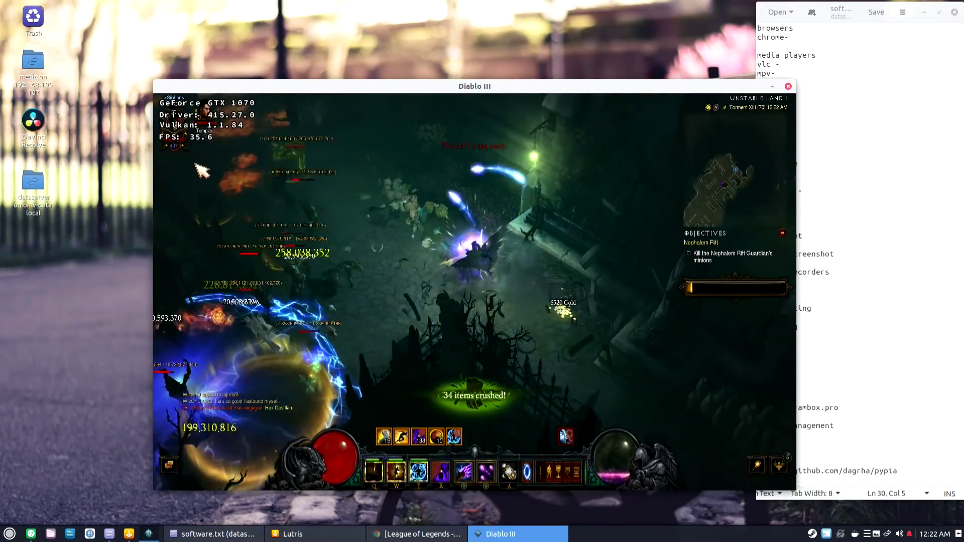
key(q)
click(297, 193)
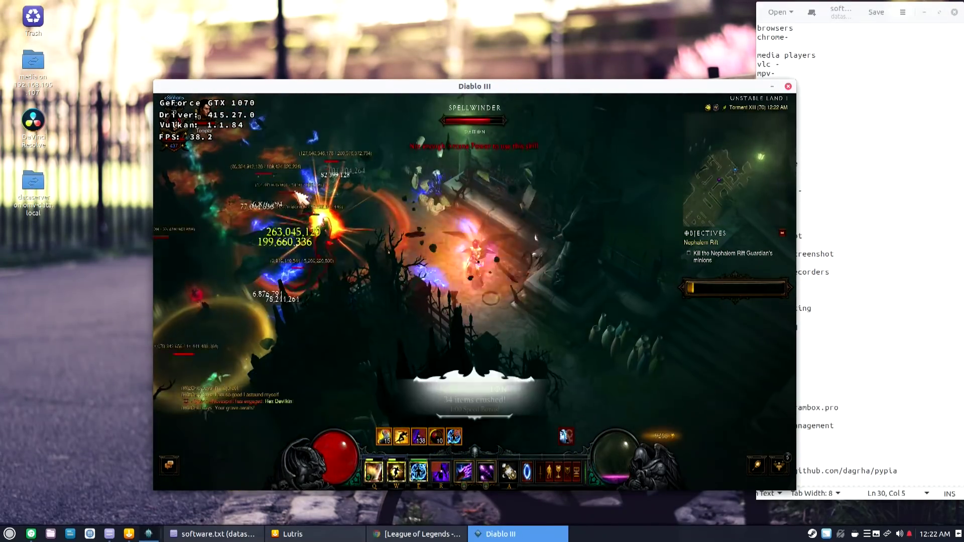
key(e)
click(392, 234)
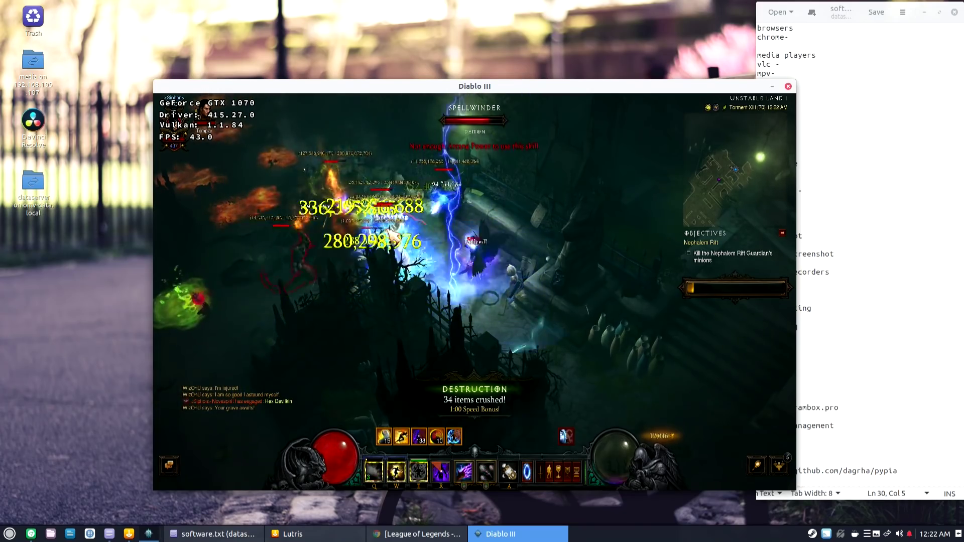
click(624, 371)
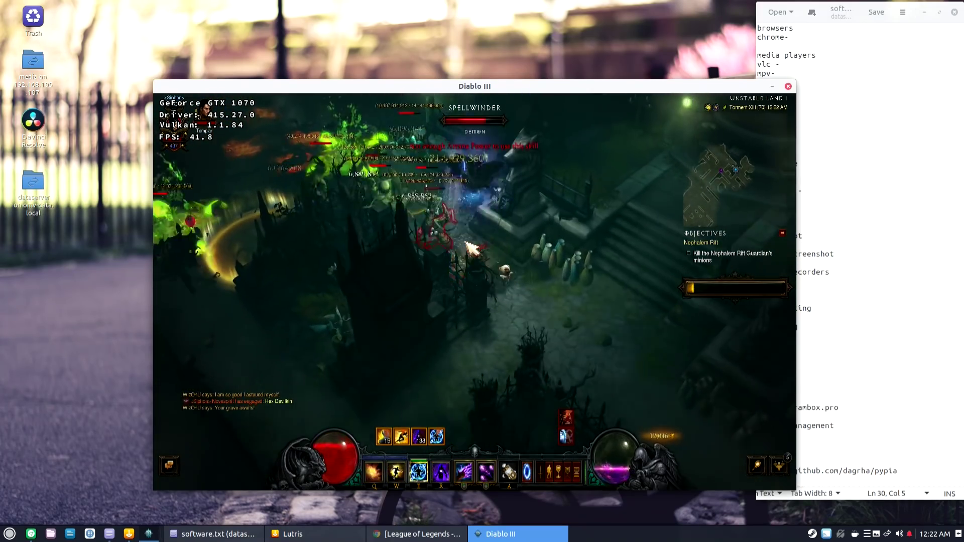
Turn the hero into Archon form and beam the Fallen Overlord and Hex Devilkin
key(r)
click(333, 175)
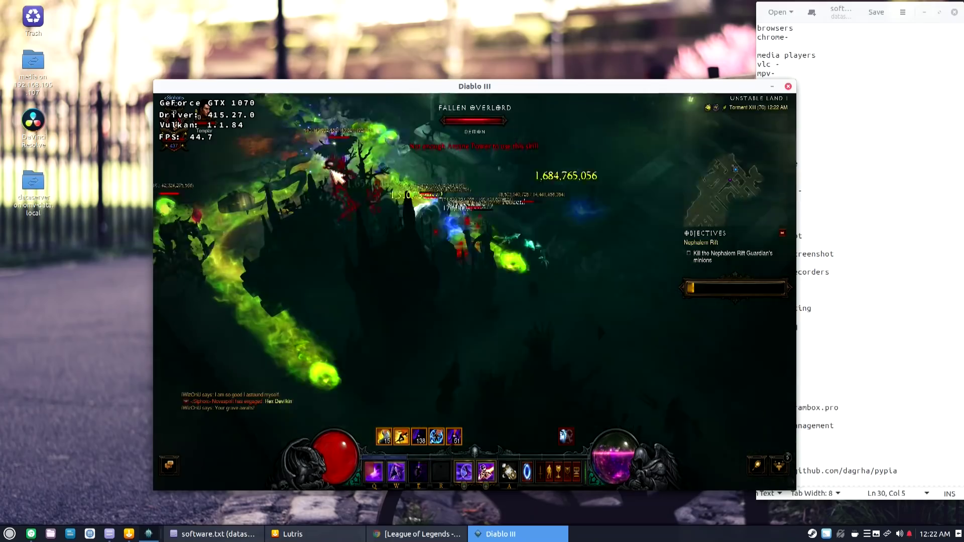
mouse_move(333, 174)
mouse_down()
mouse_move(348, 202)
mouse_move(732, 349)
mouse_move(693, 401)
mouse_move(653, 389)
mouse_move(638, 368)
mouse_move(692, 360)
mouse_up()
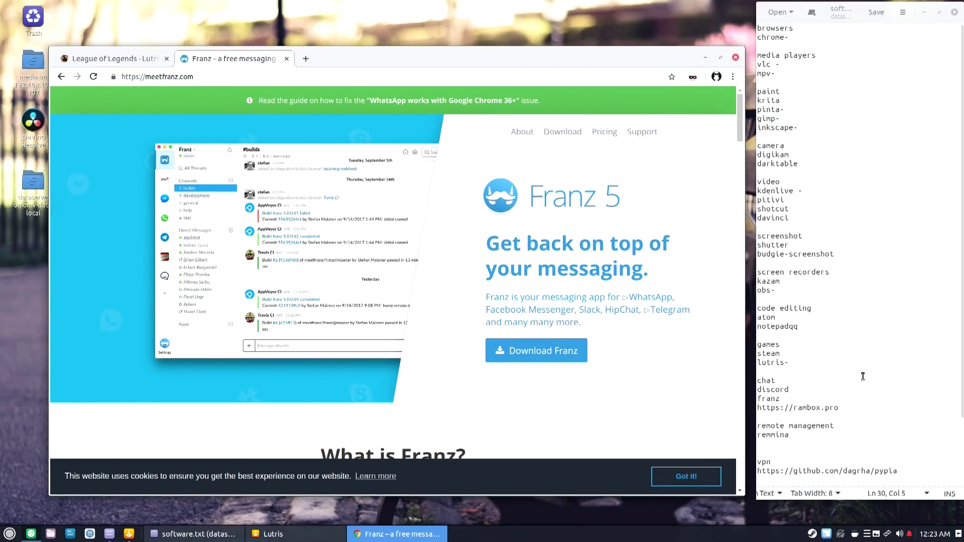
click(862, 376)
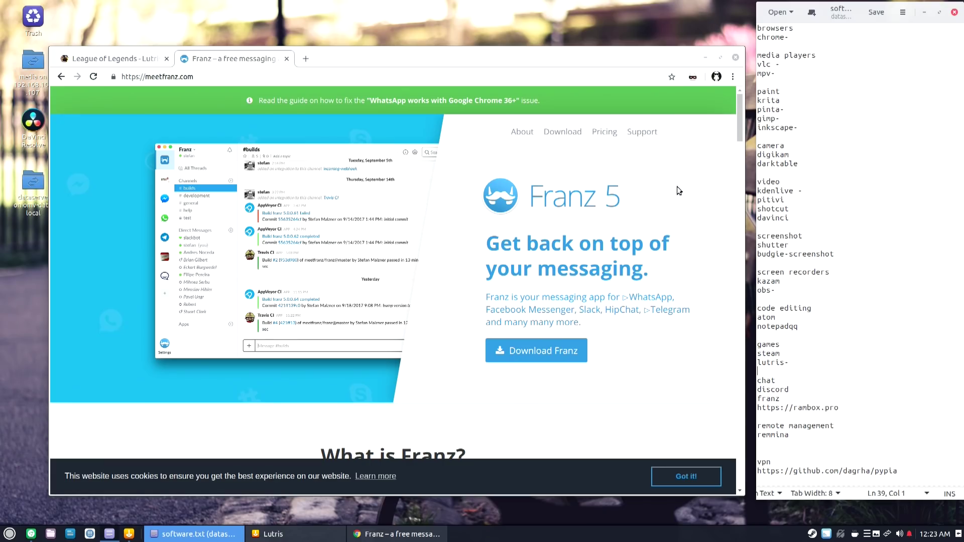
drag(843, 409, 748, 409)
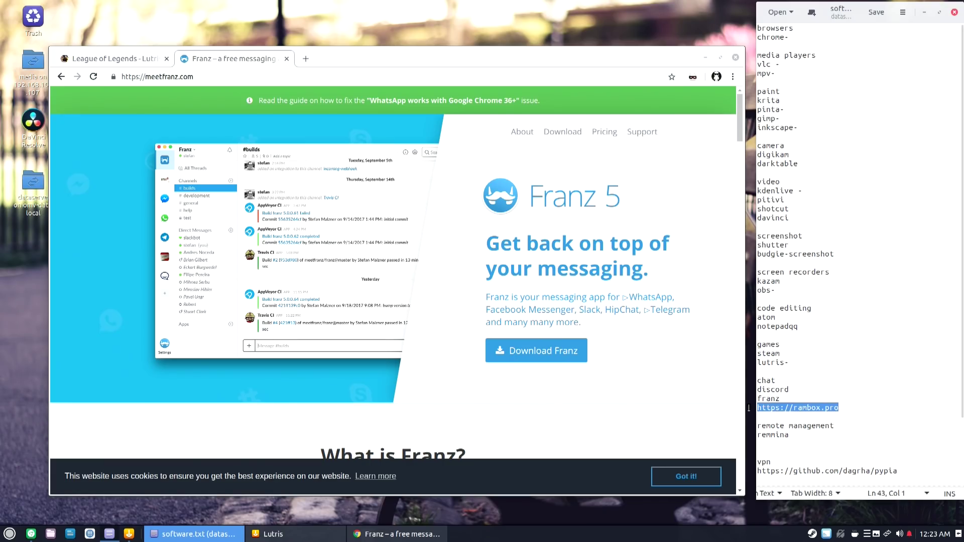
right_click(782, 412)
click(801, 317)
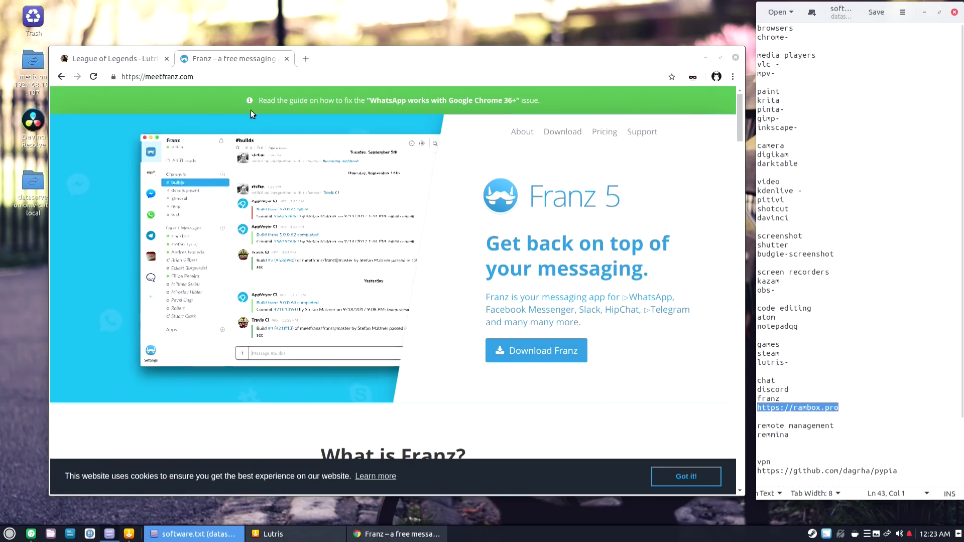
click(305, 59)
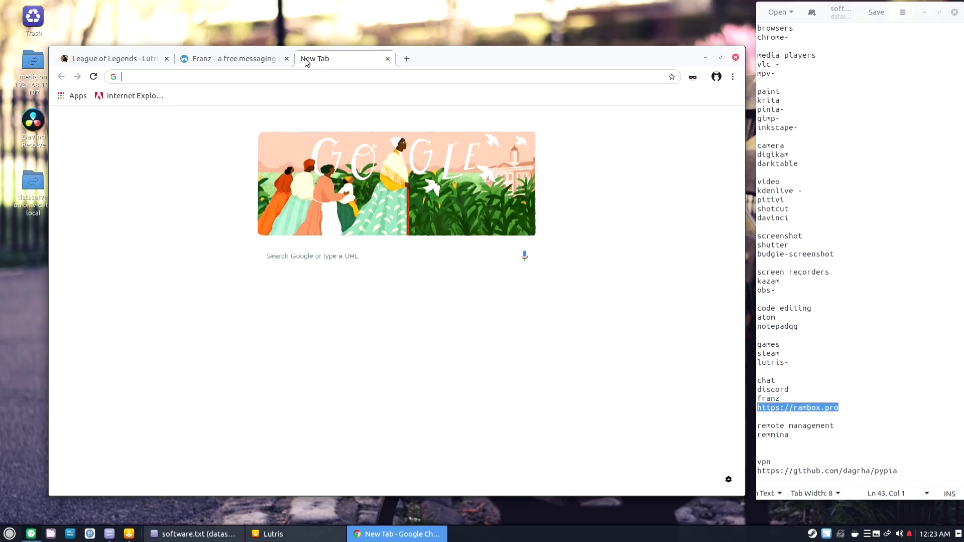
key(ctrl+v)
key(Return)
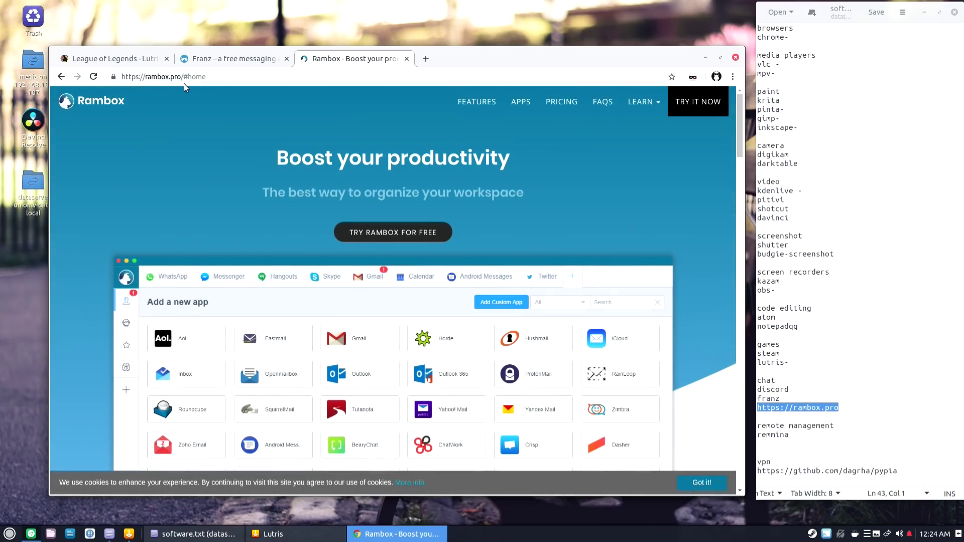
Scroll through the Rambox homepage, then select the remmina entry in software.txt
scroll(433, 263, down, 3)
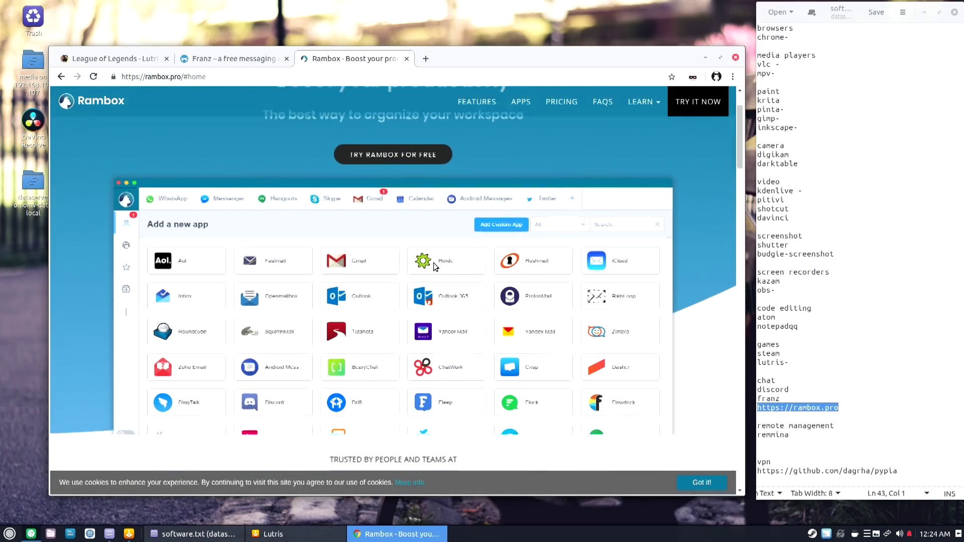
scroll(433, 263, up, 3)
scroll(433, 263, down, 3)
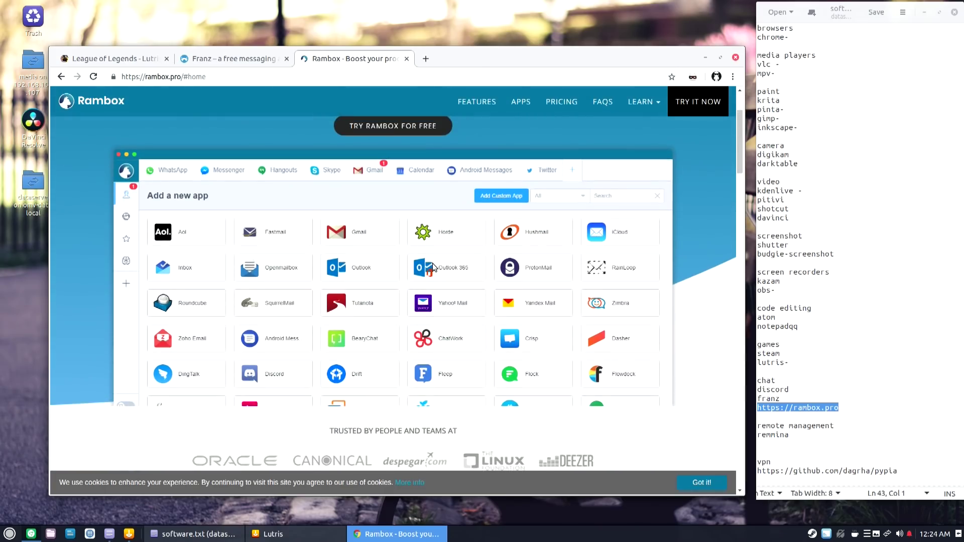
scroll(432, 263, up, 3)
click(809, 439)
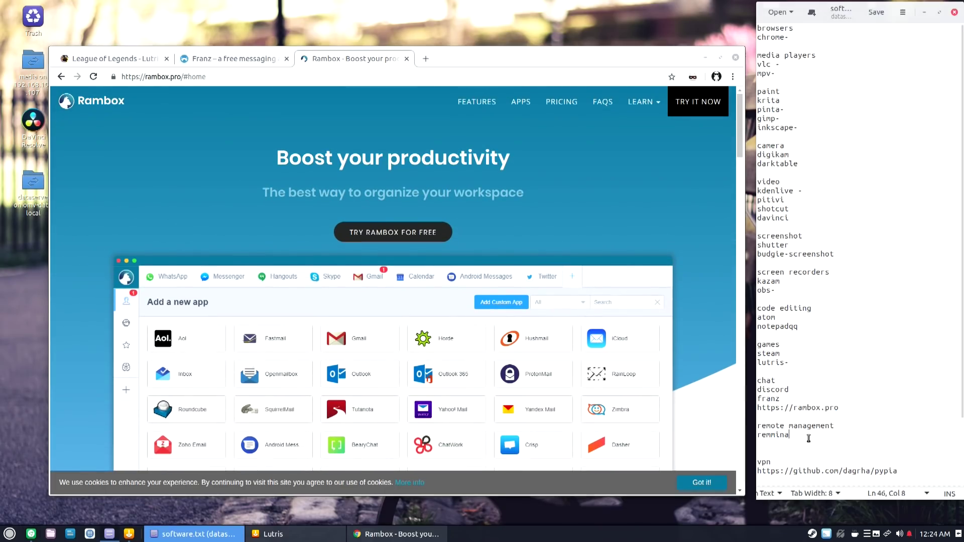
key(shift+Home)
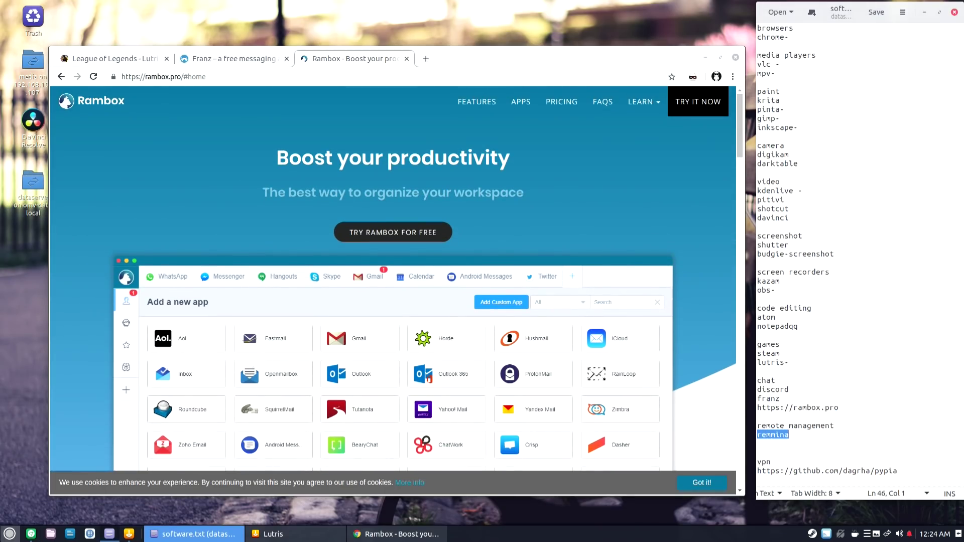
Open the Budgie application menu to launch Private Internet Access
click(9, 532)
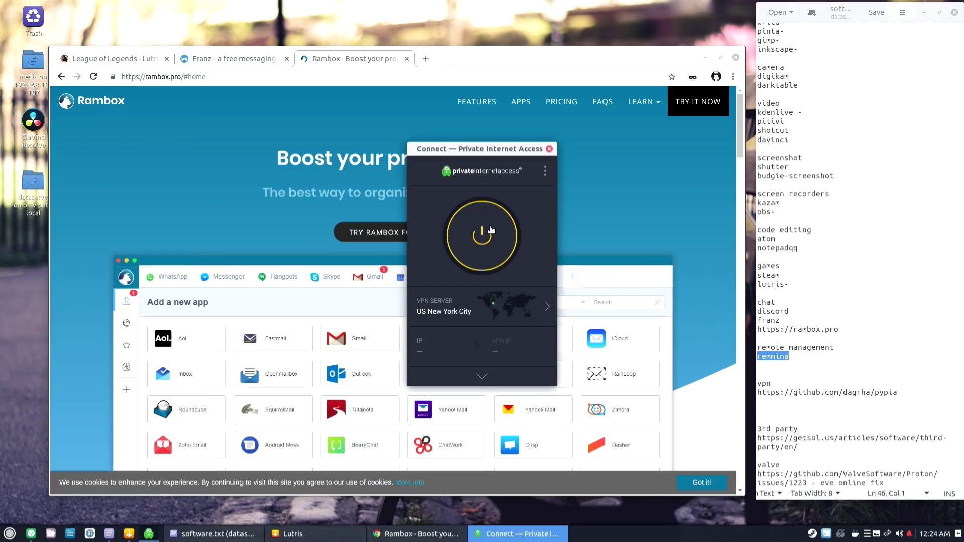